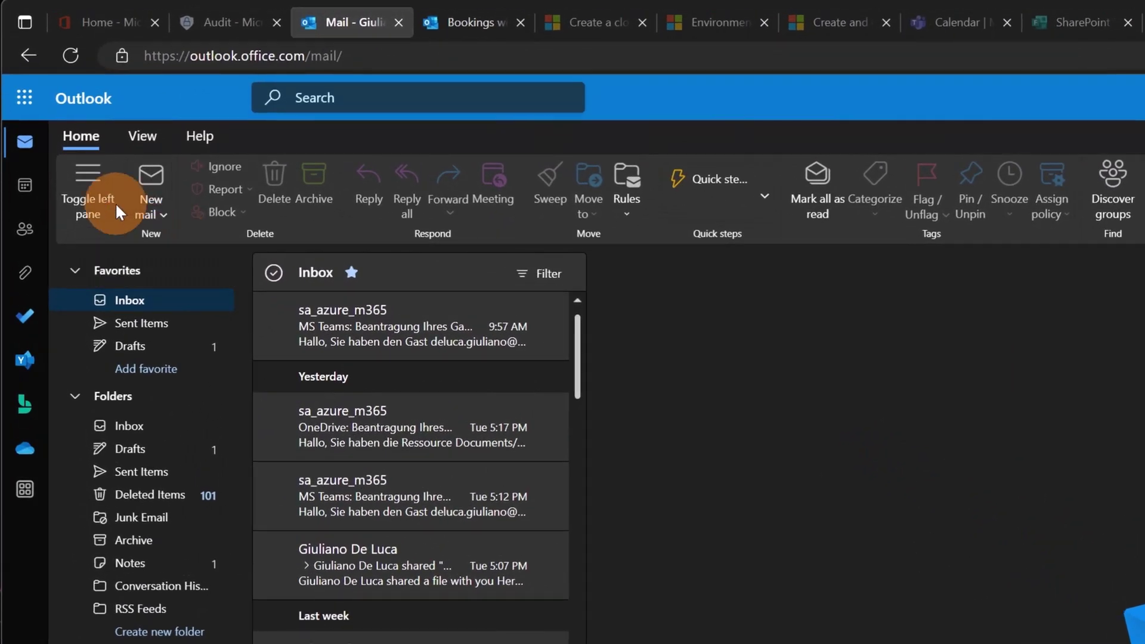
Step: From the calendar's New event menu, start a new Bookable time
click(27, 187)
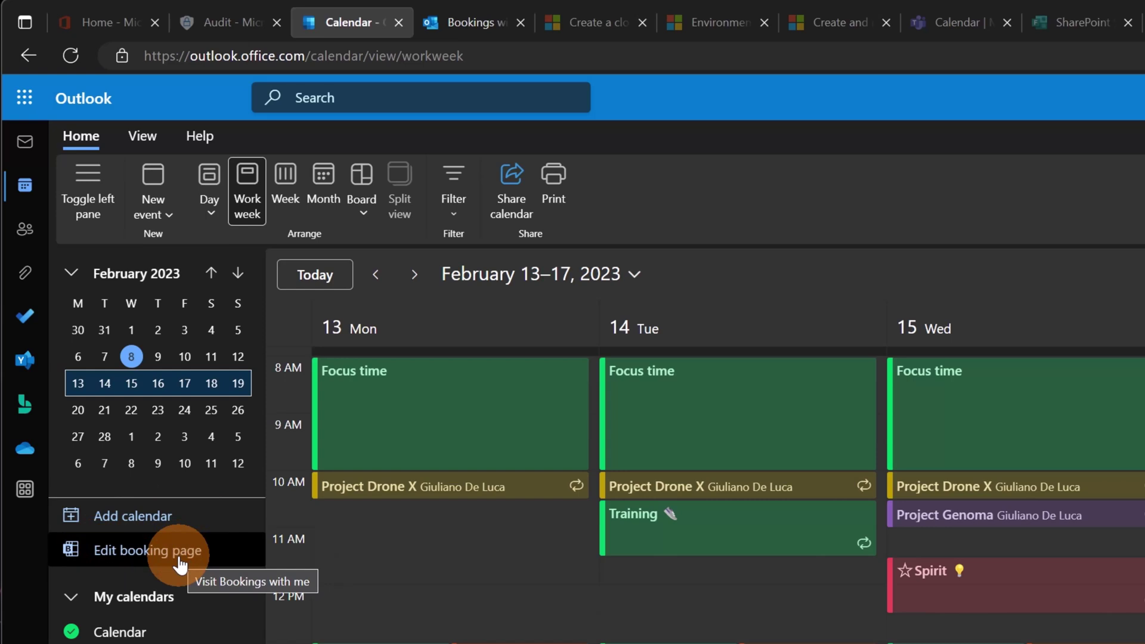
click(169, 209)
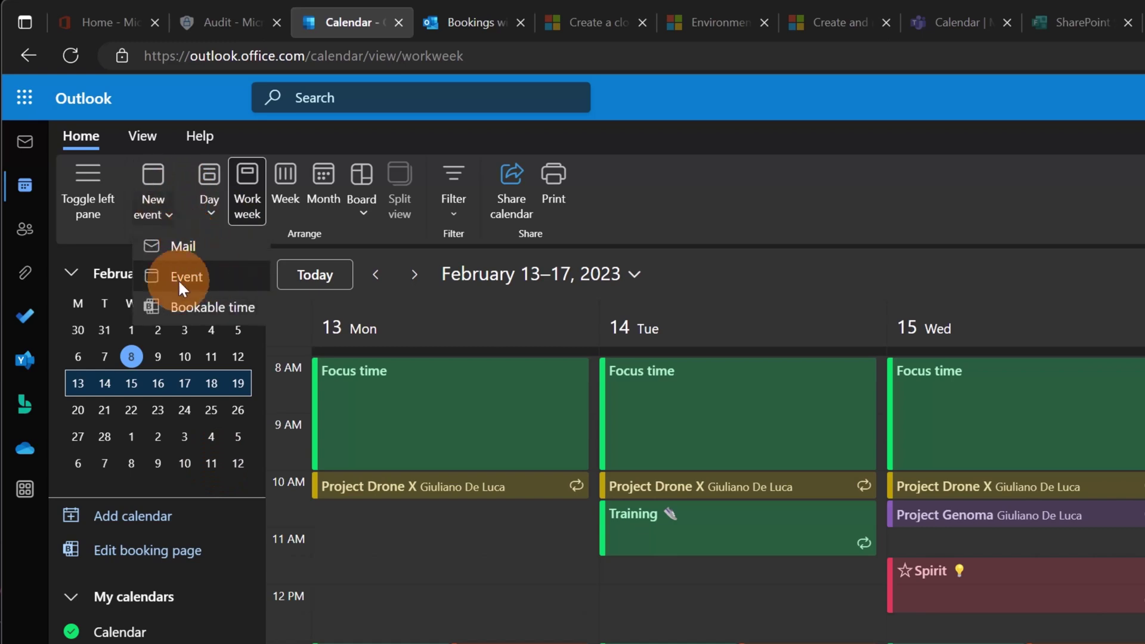
click(226, 306)
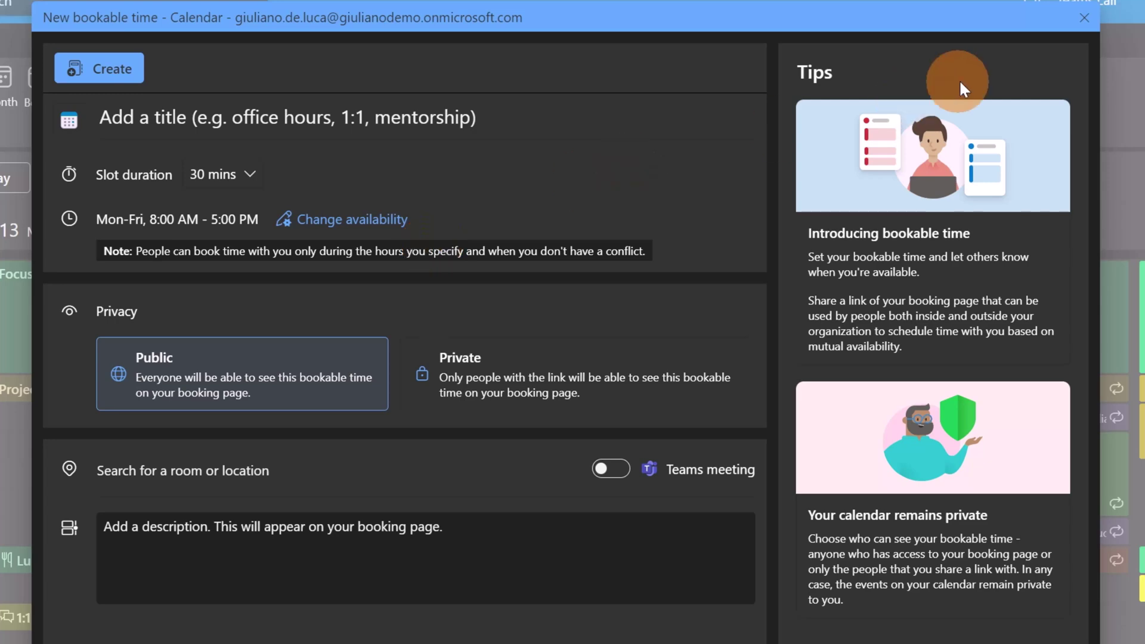
Step: Close the New bookable time form without creating it
click(1085, 17)
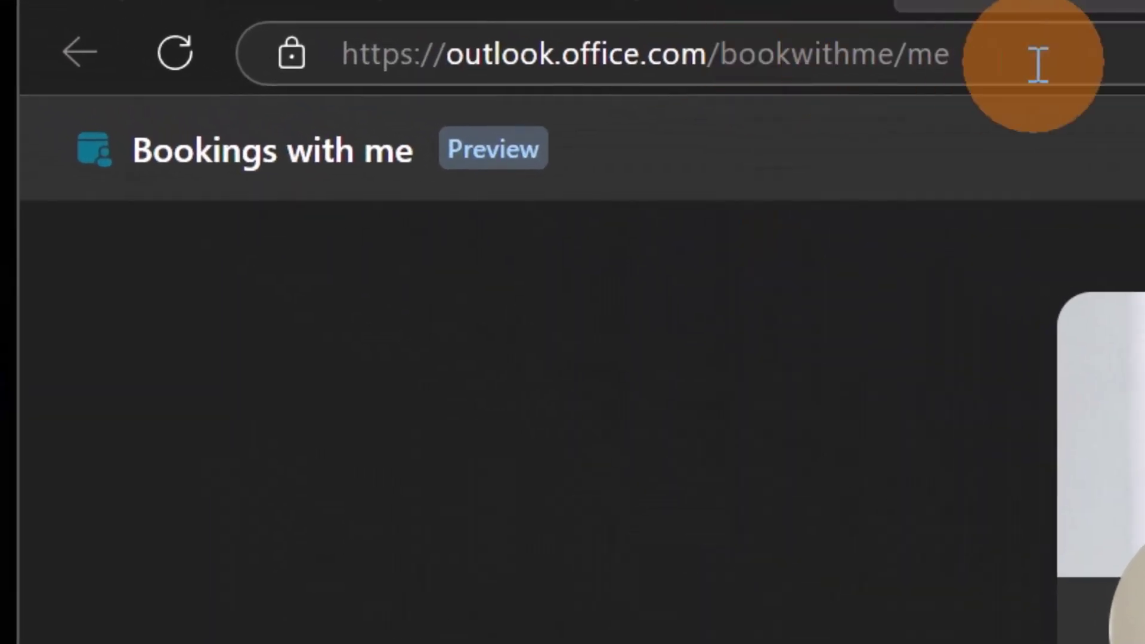
Step: Delete the existing Office Hours meeting type and add a new Public meeting type
click(1038, 64)
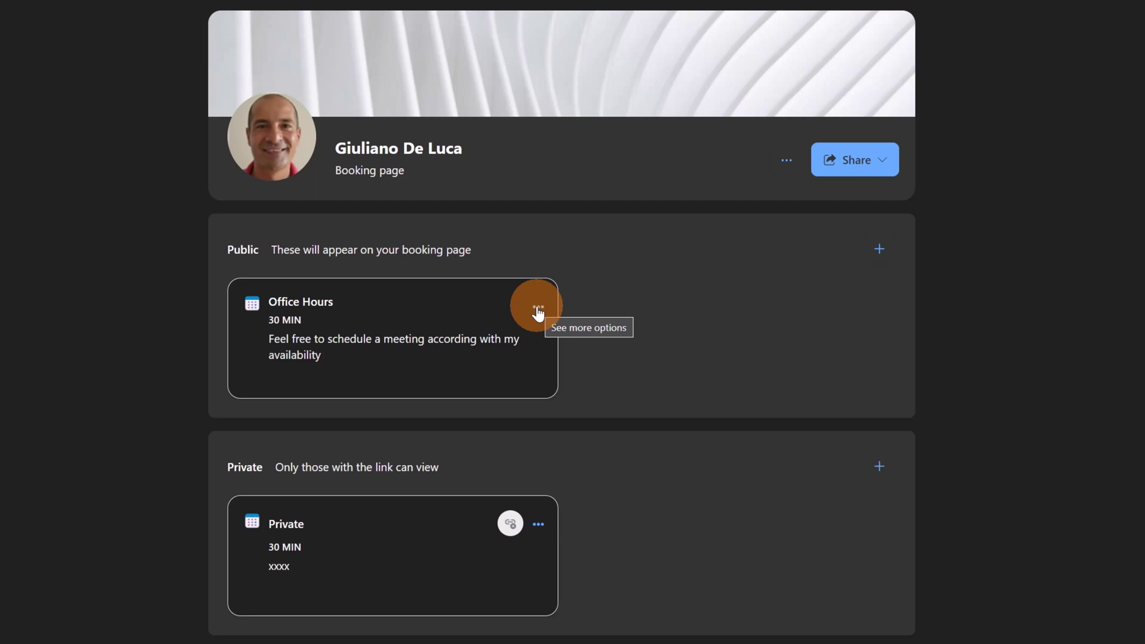
click(538, 309)
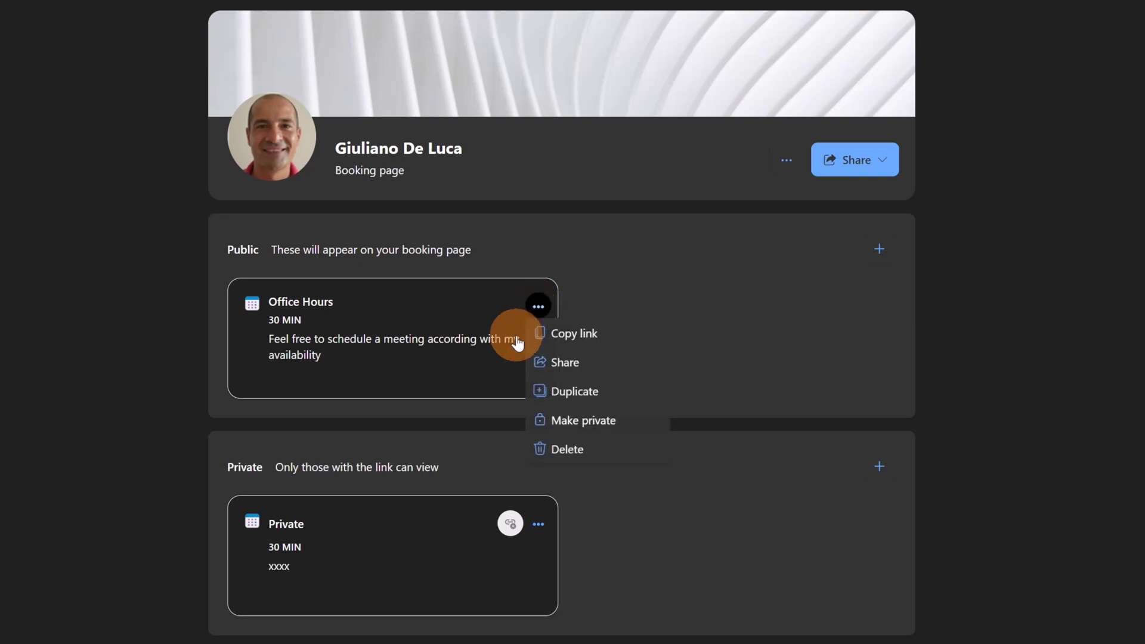
click(558, 449)
click(603, 389)
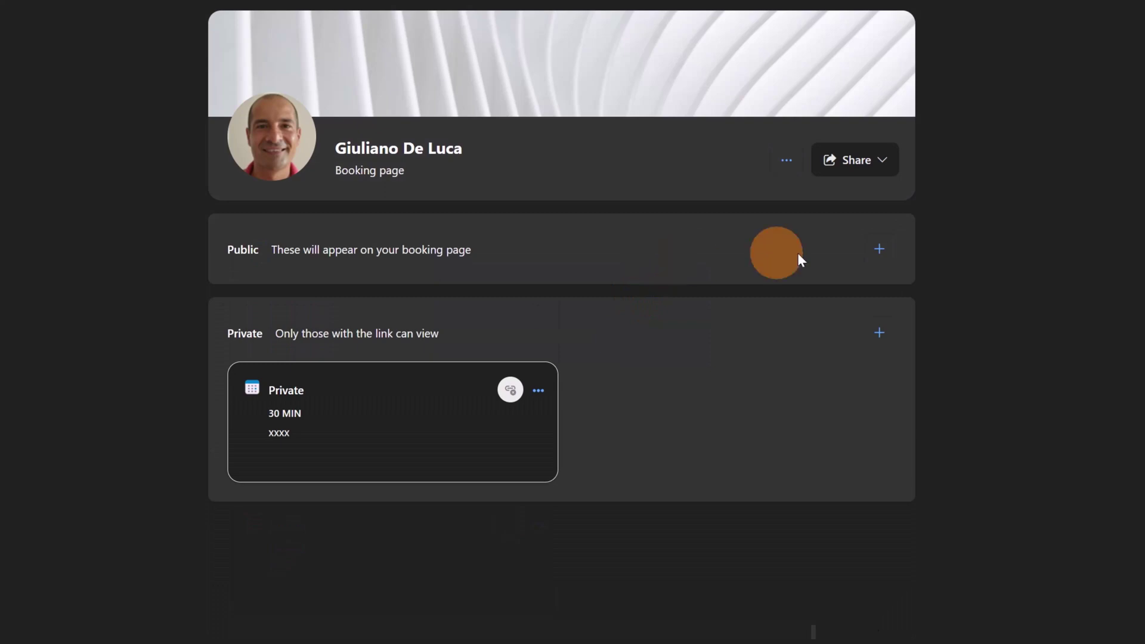
click(879, 249)
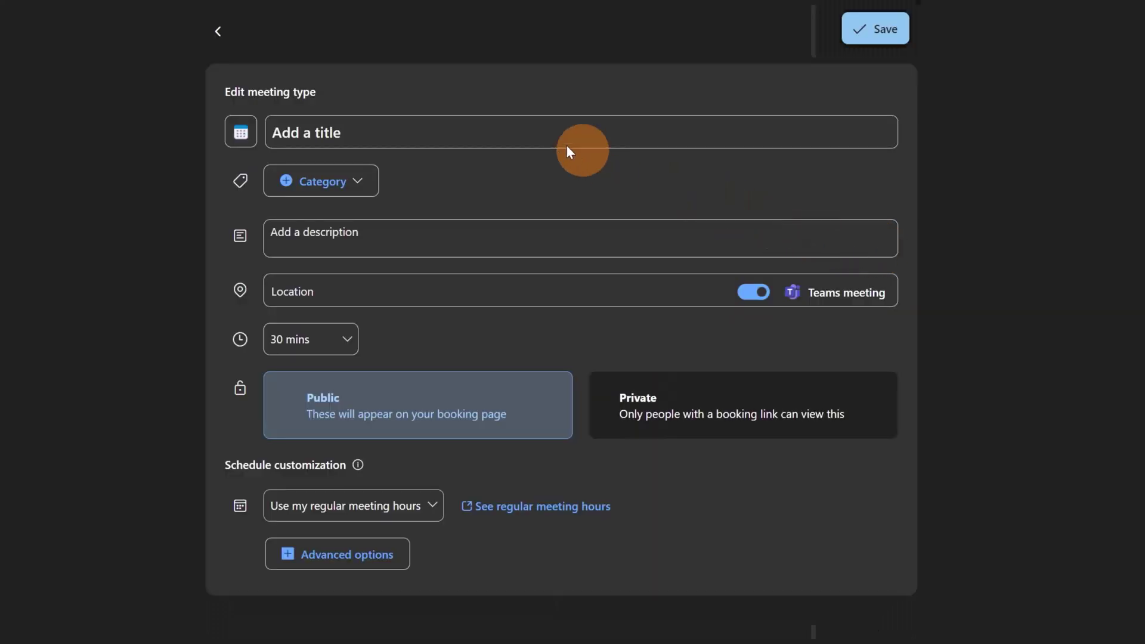
click(372, 123)
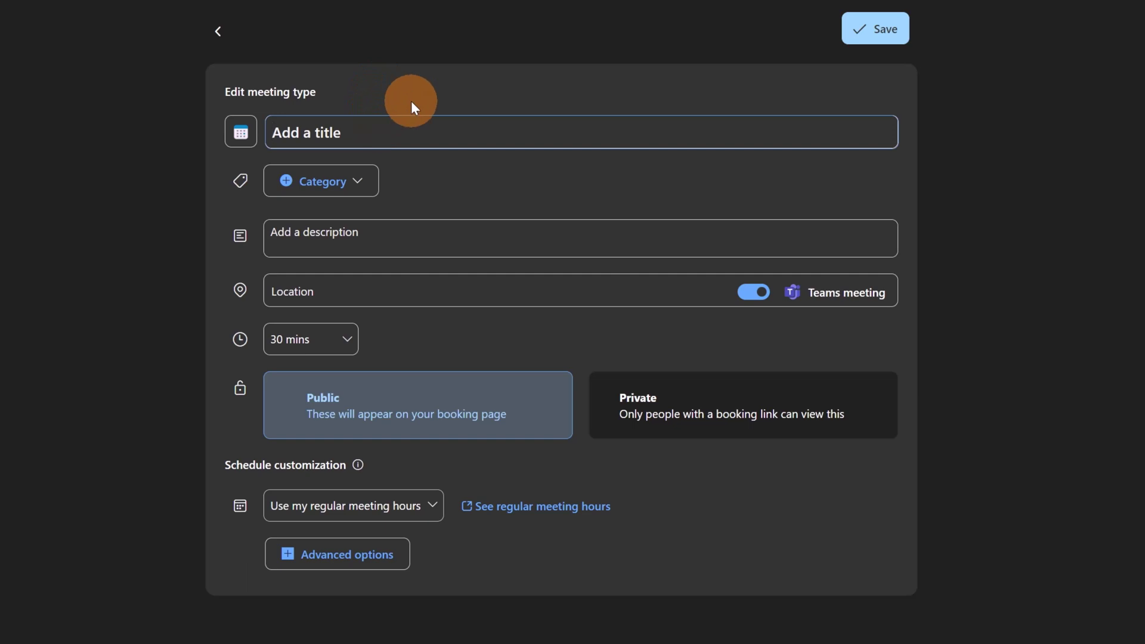
Step: Title the meeting type 'Office Hours' with an office building emoji (searched 'buil') in front
text(Office Hours)
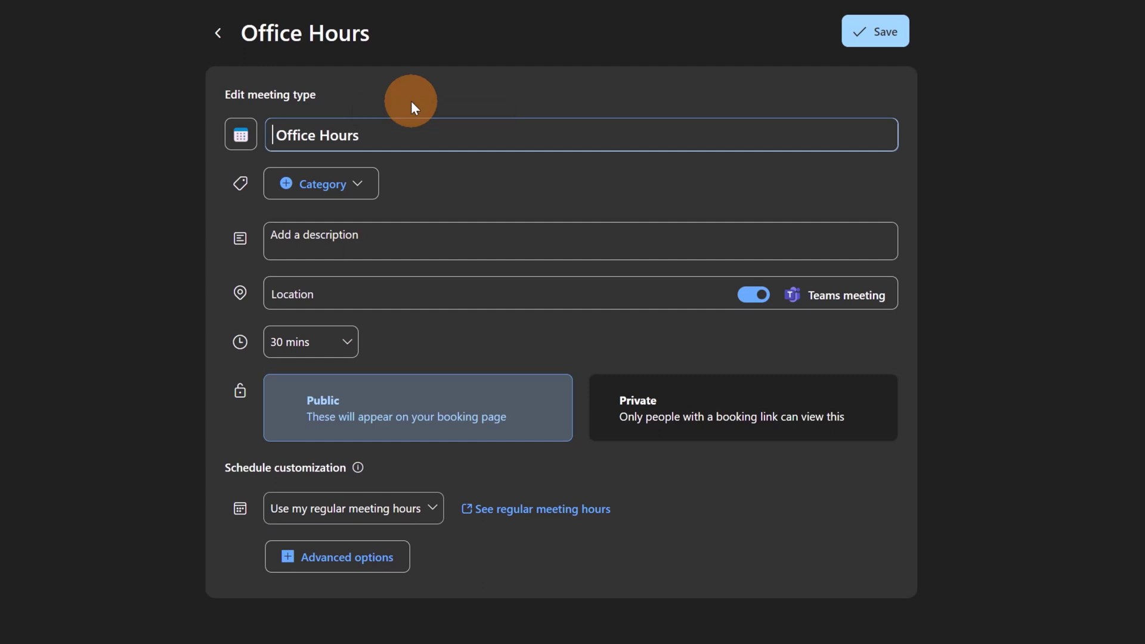
key(super+period)
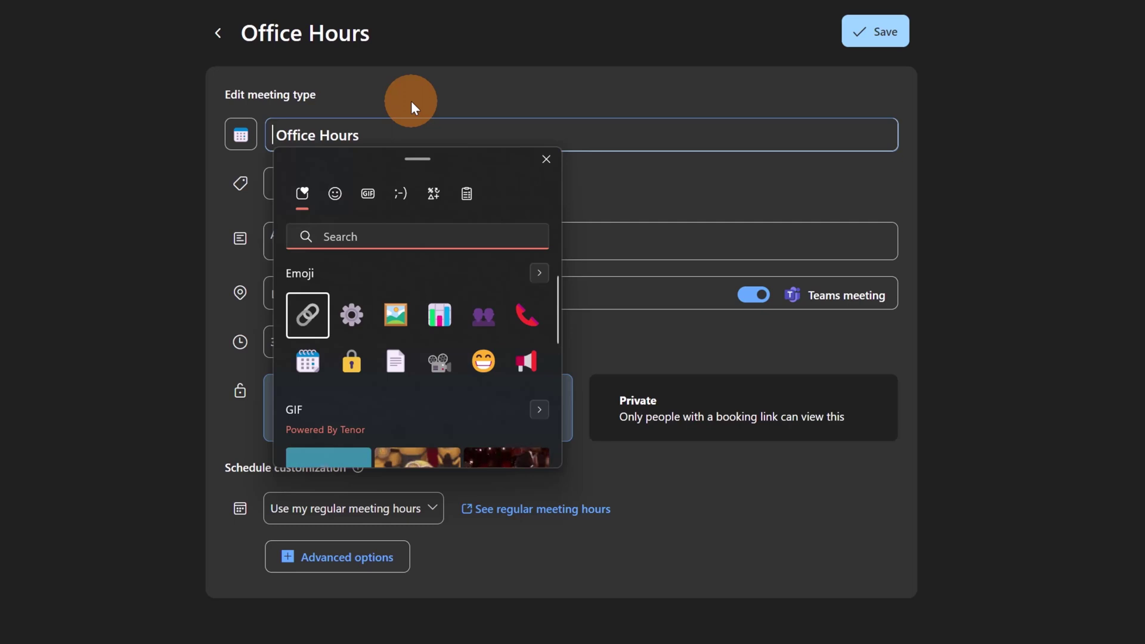
text(buil)
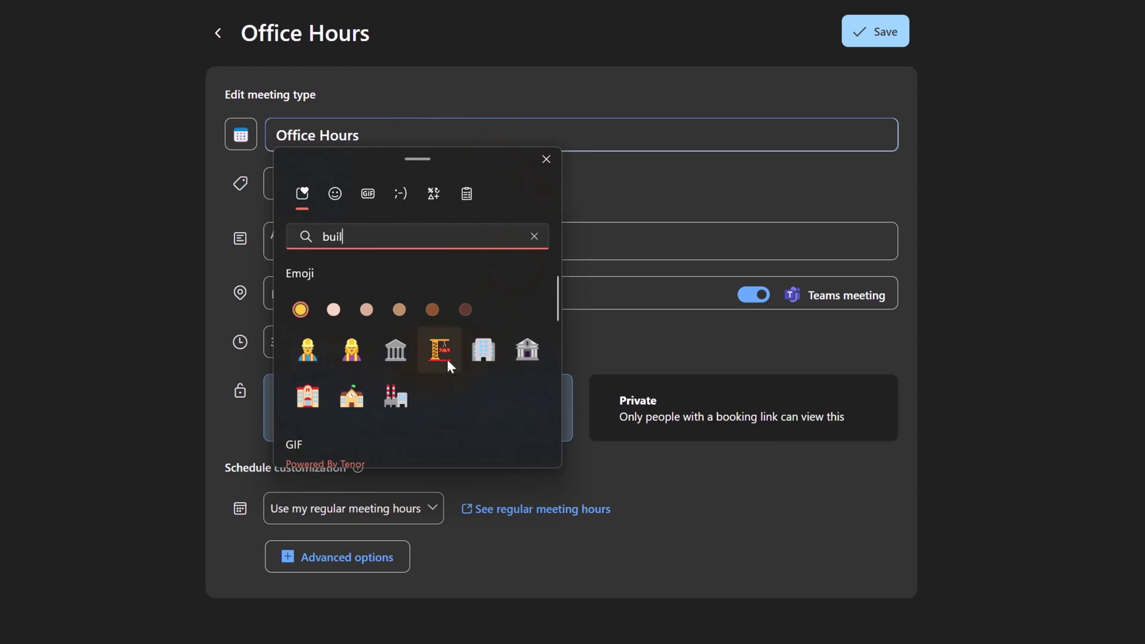
click(481, 352)
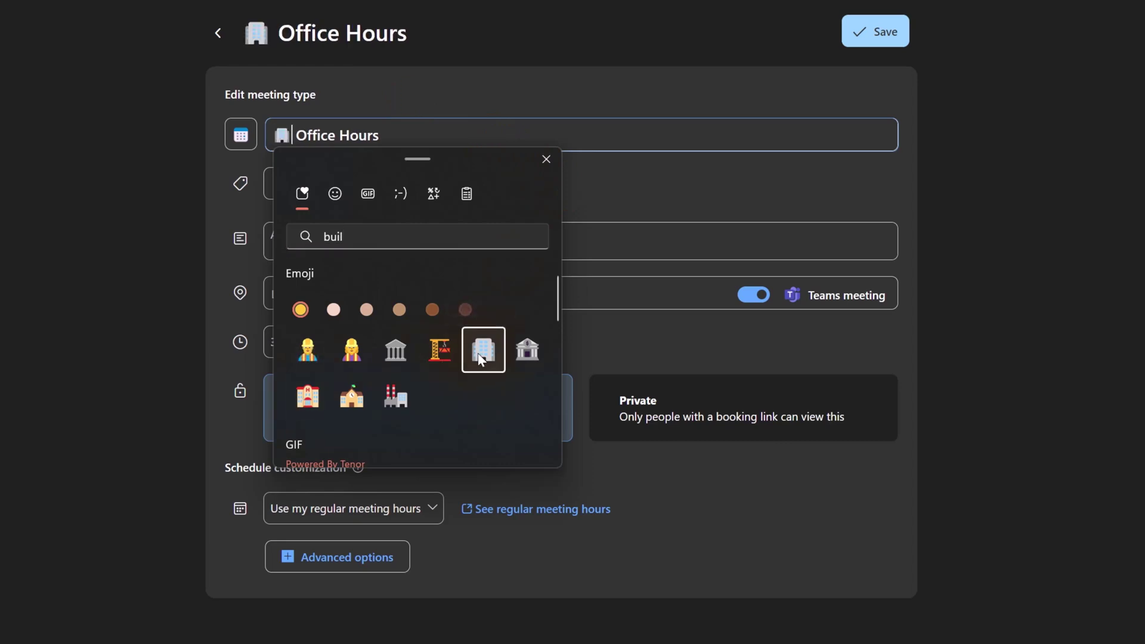
click(547, 159)
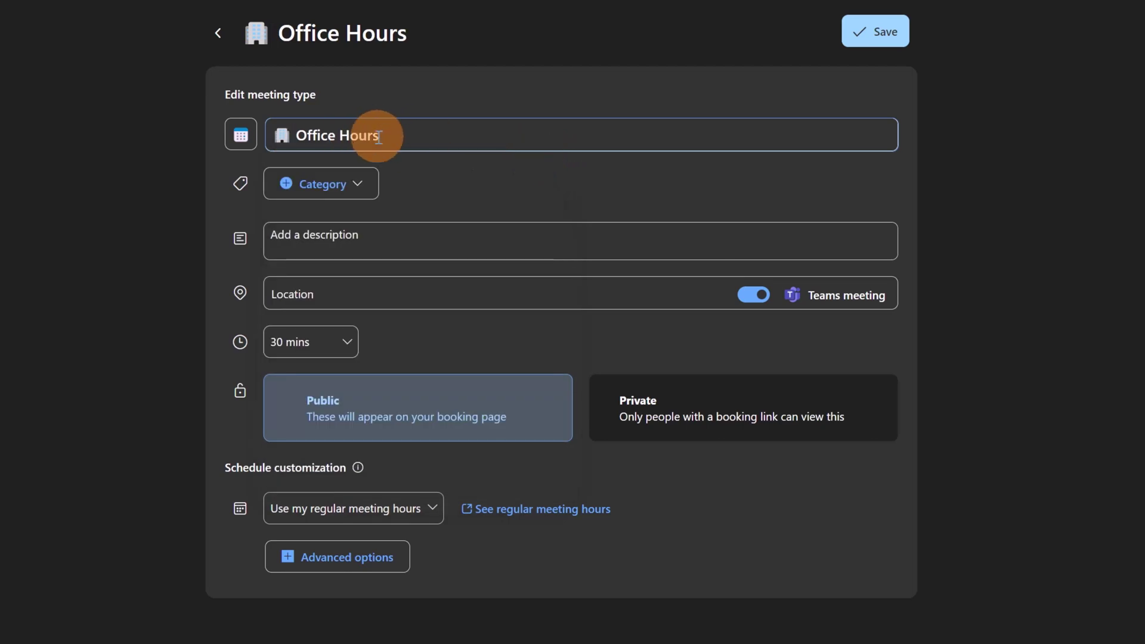
Step: Add the Teams Meeting category to Office Hours, then click into the description and Teams toggle
click(375, 190)
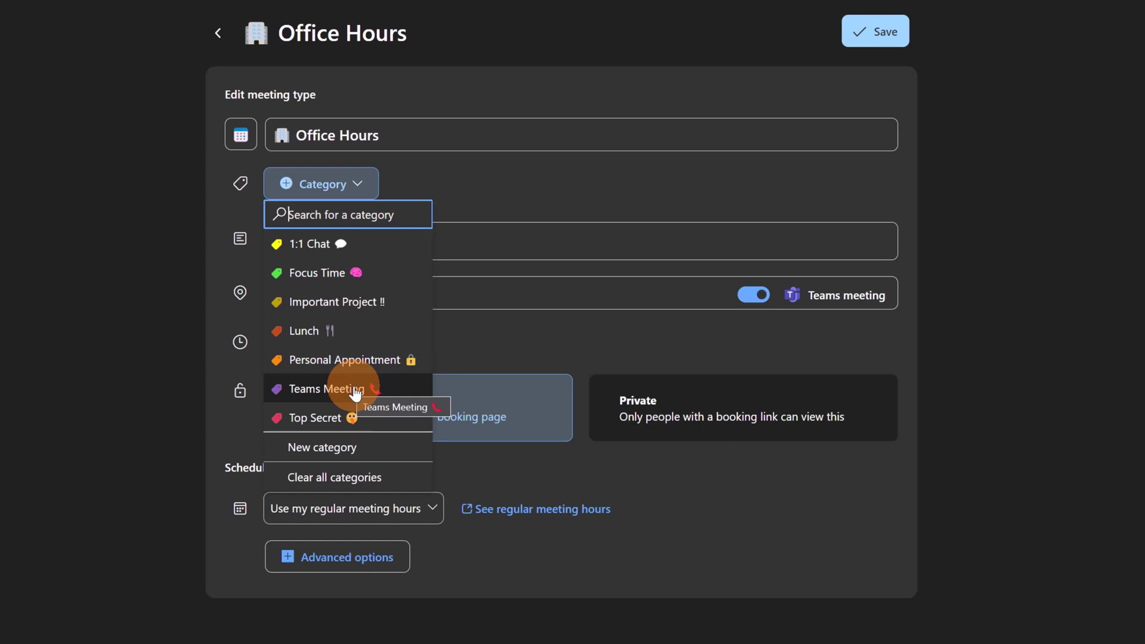
click(356, 392)
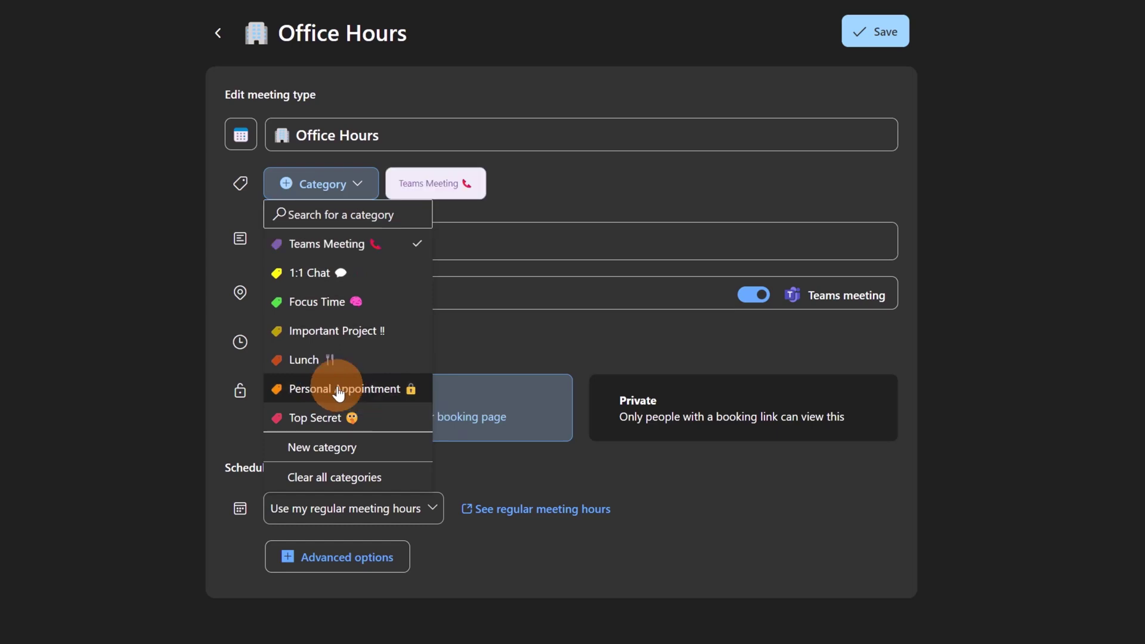
click(593, 210)
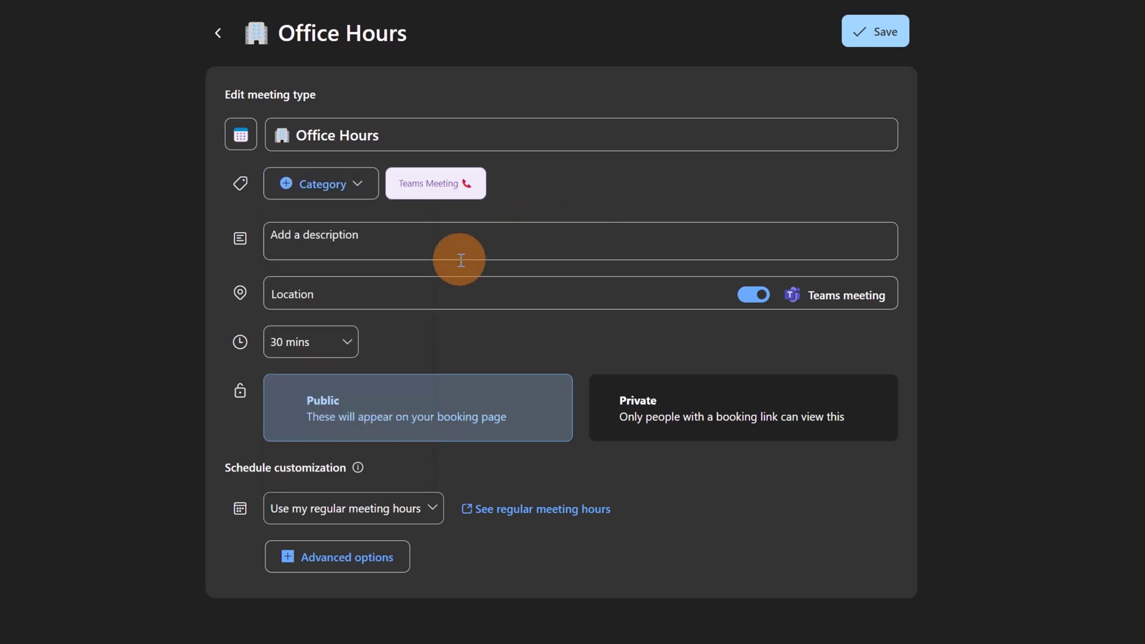
click(454, 239)
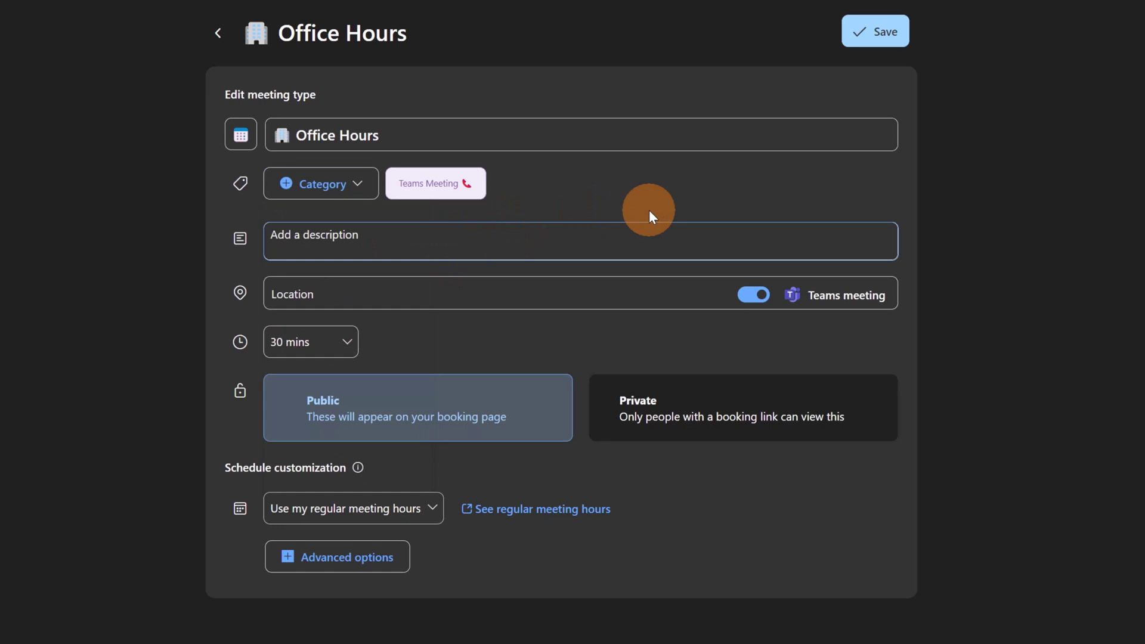
click(763, 296)
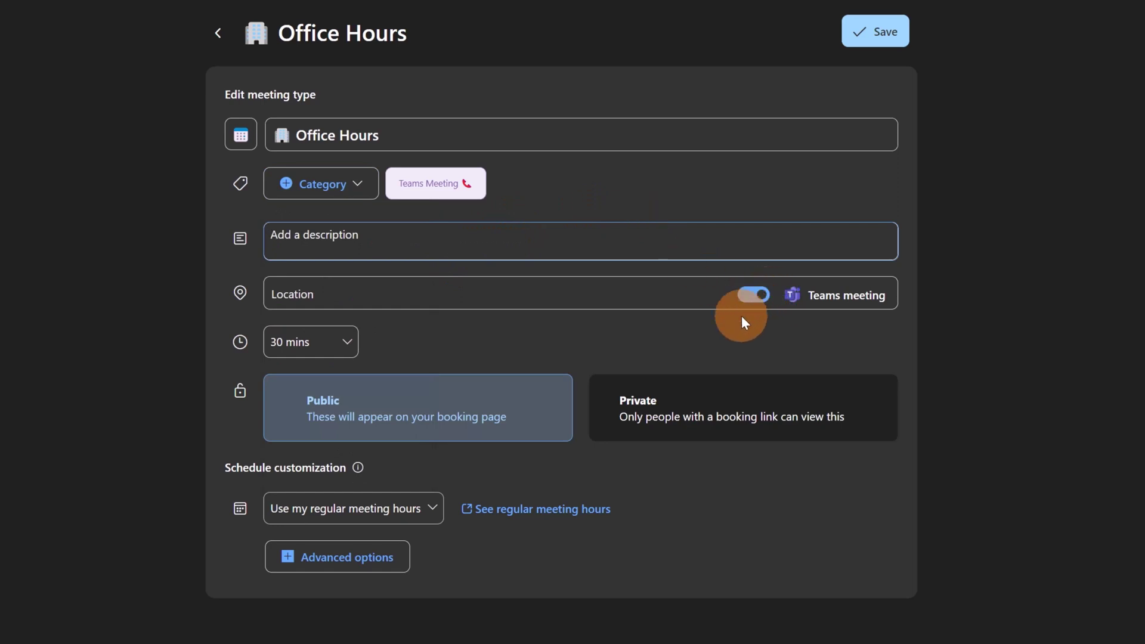
click(347, 342)
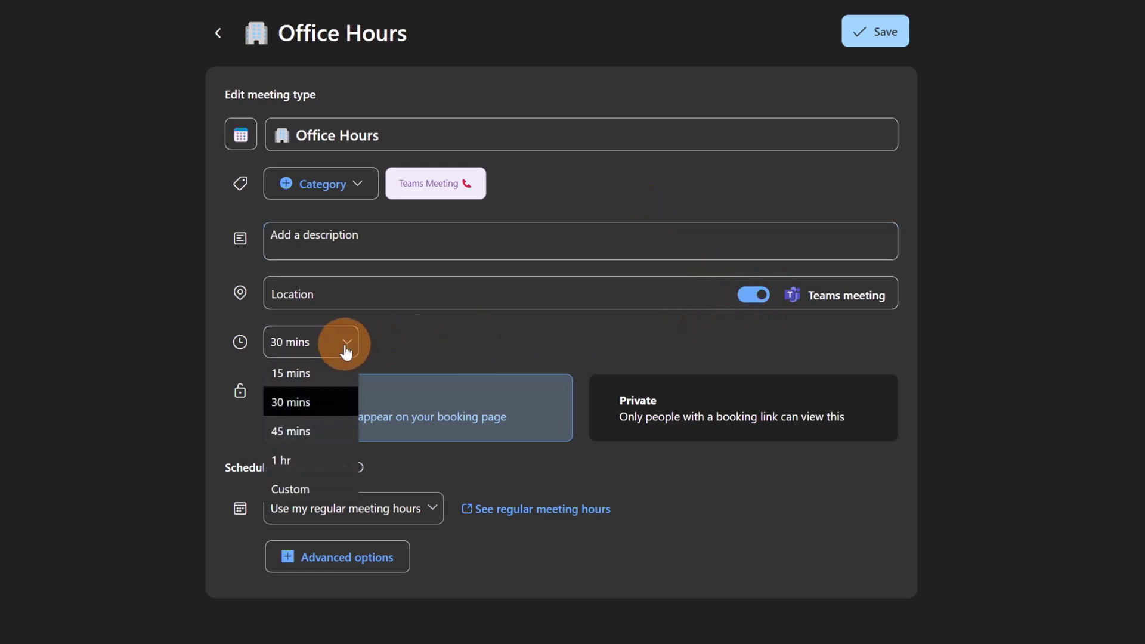
click(381, 344)
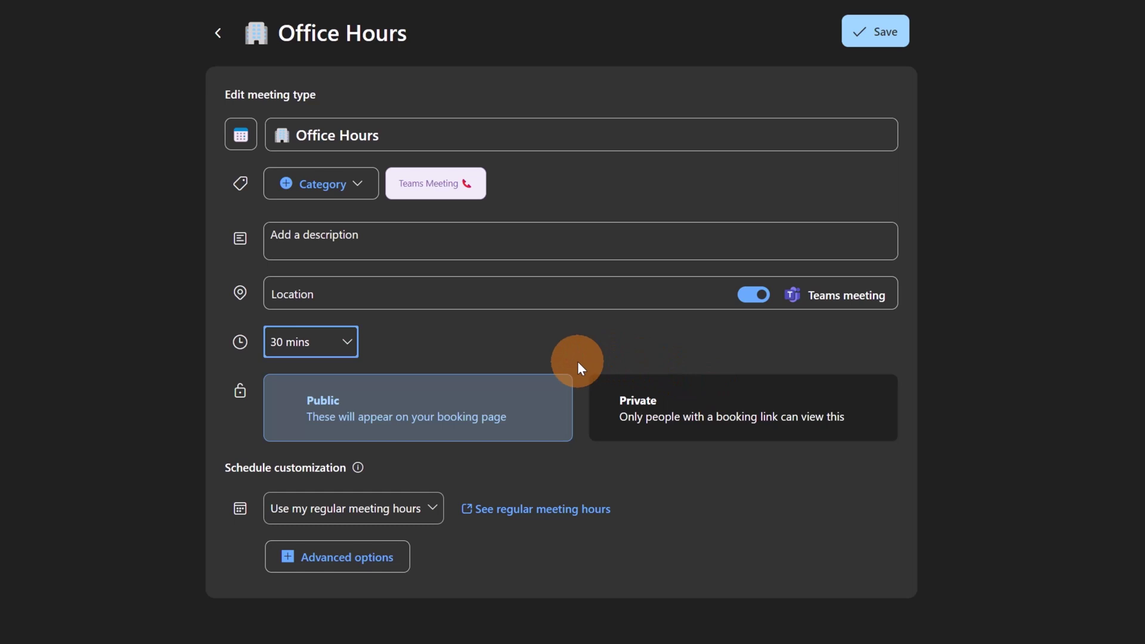
click(405, 426)
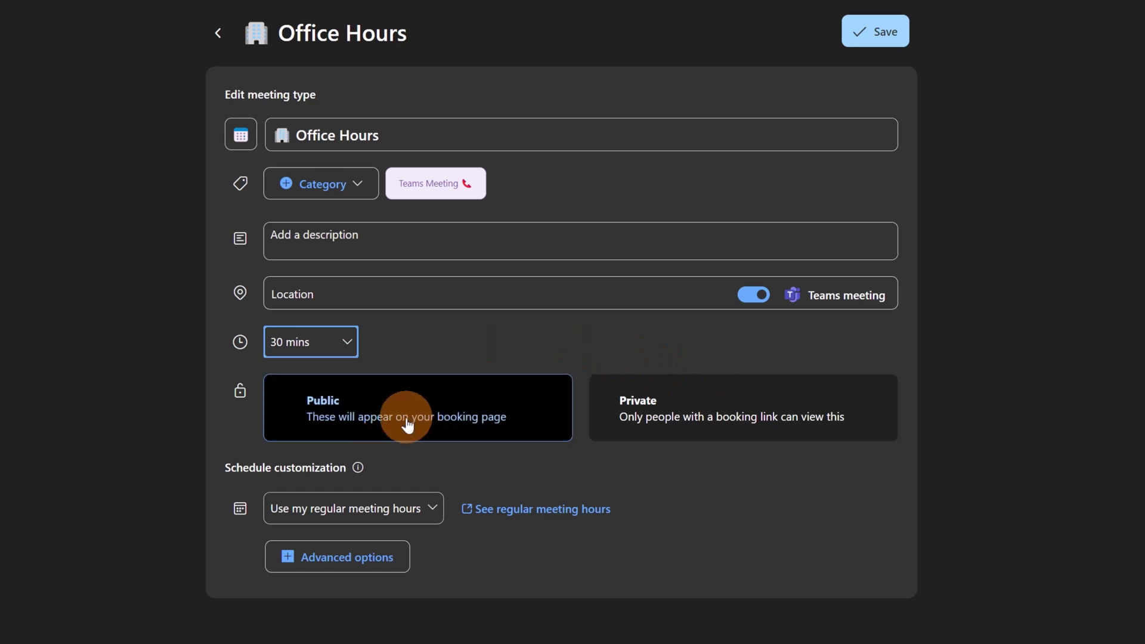
Step: Switch Office Hours to custom availability hours and end Monday's first slot at 11:00 AM
click(387, 520)
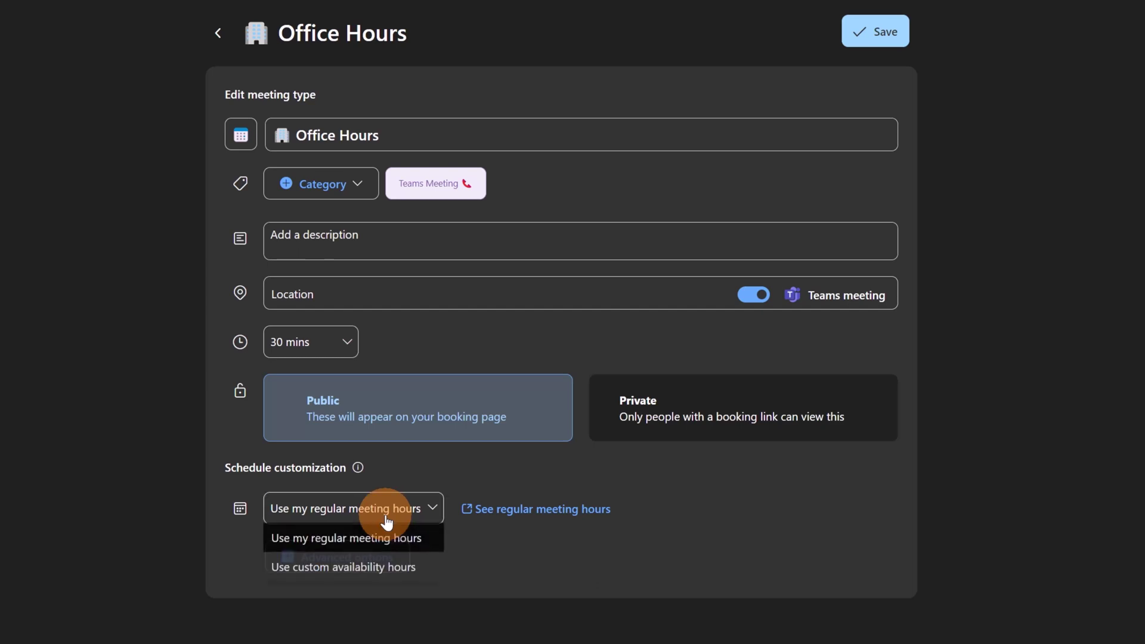
click(338, 567)
scroll(507, 477, down, 4)
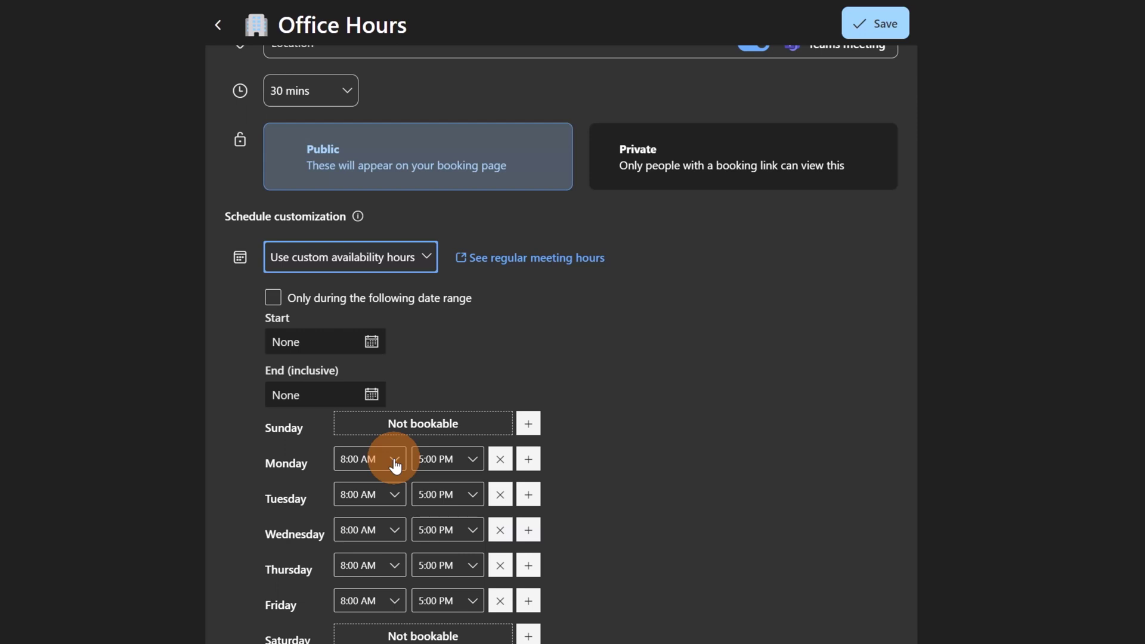
click(471, 461)
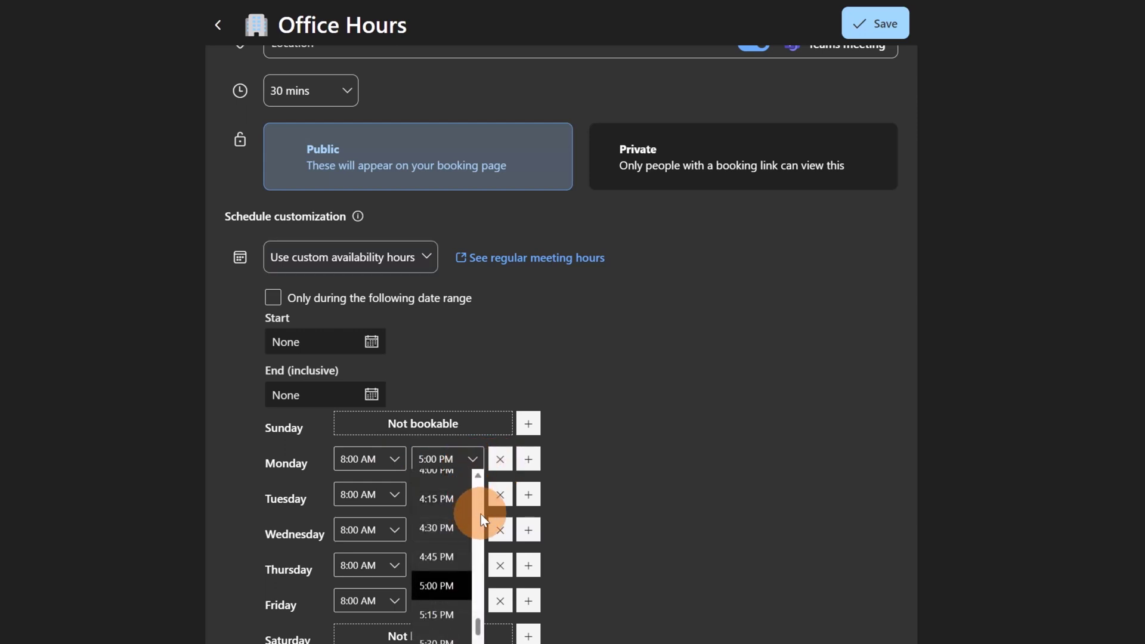
drag(481, 515, 479, 580)
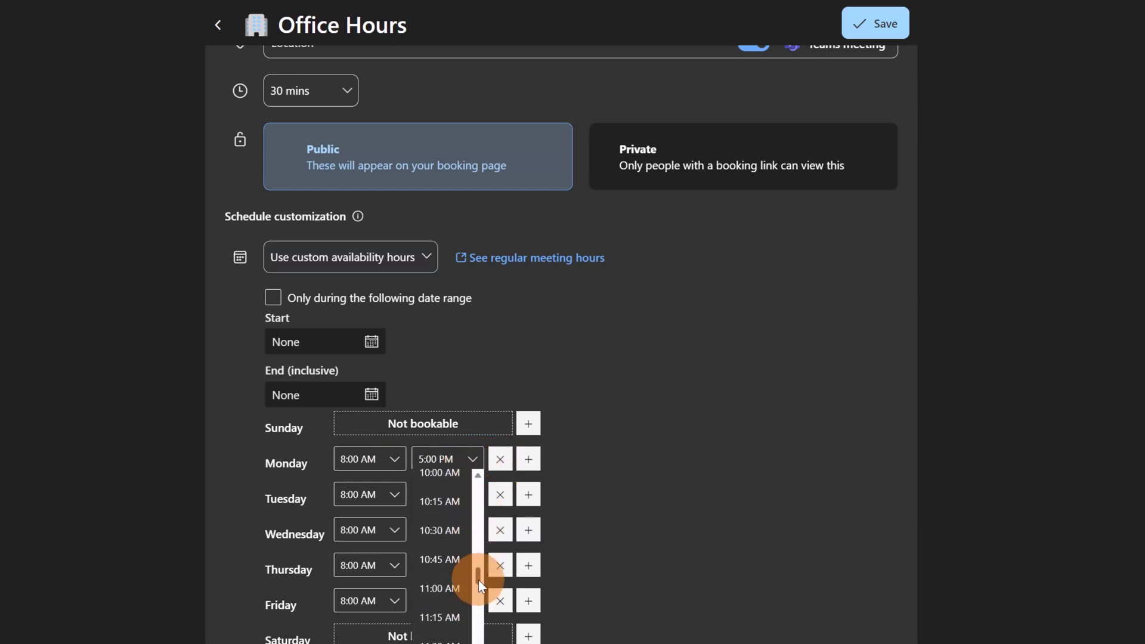
click(437, 596)
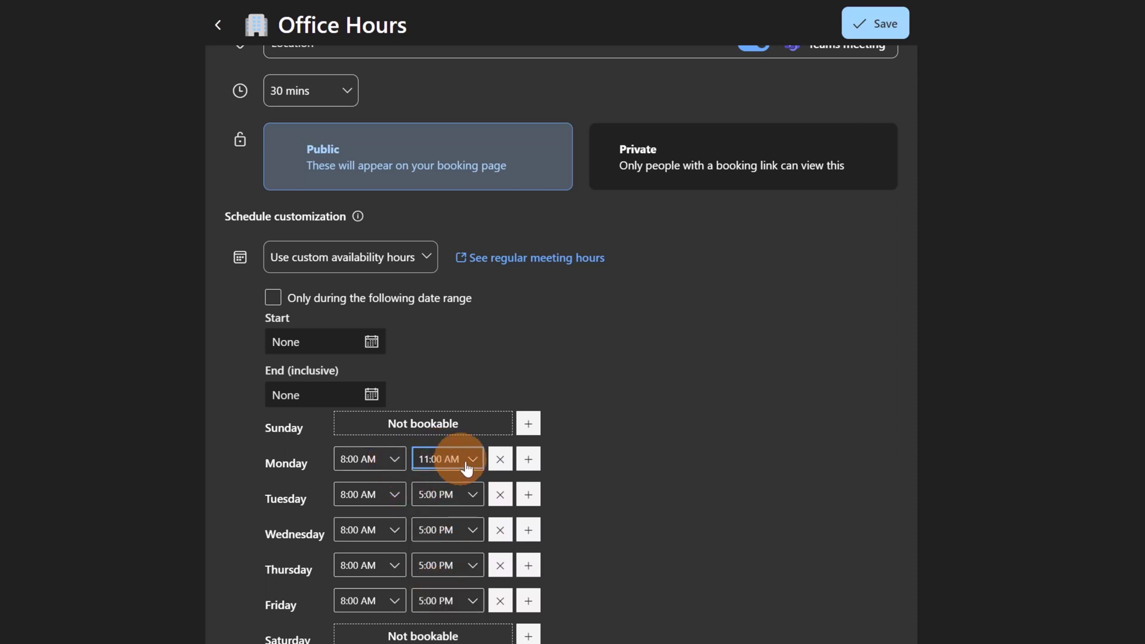
Step: Add a second Monday slot starting at 3:00 PM
click(529, 461)
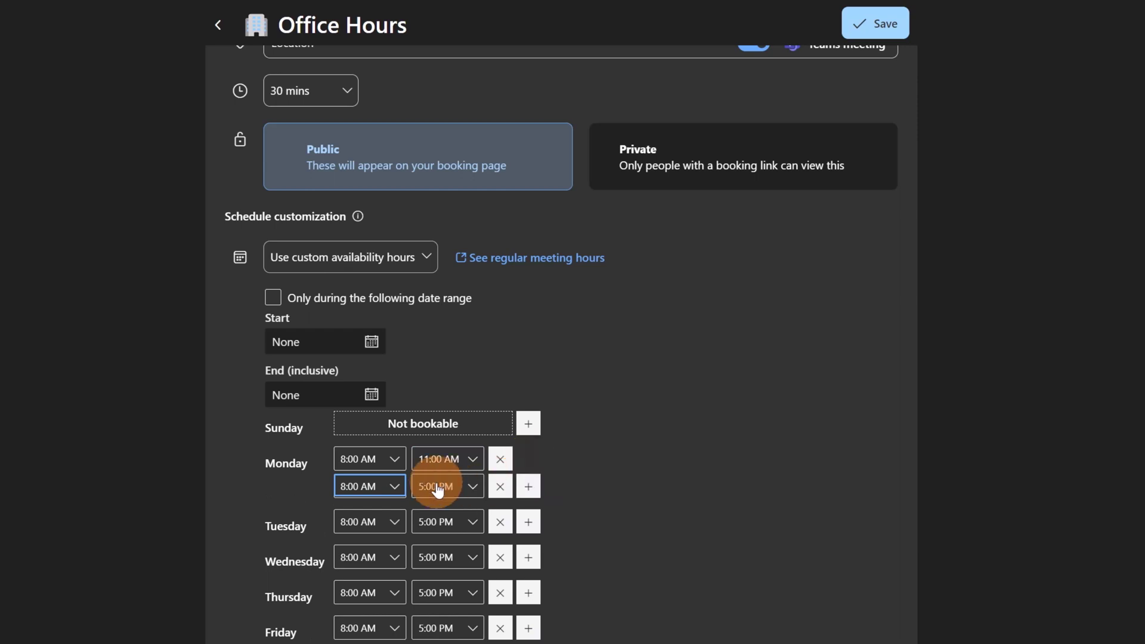
click(405, 497)
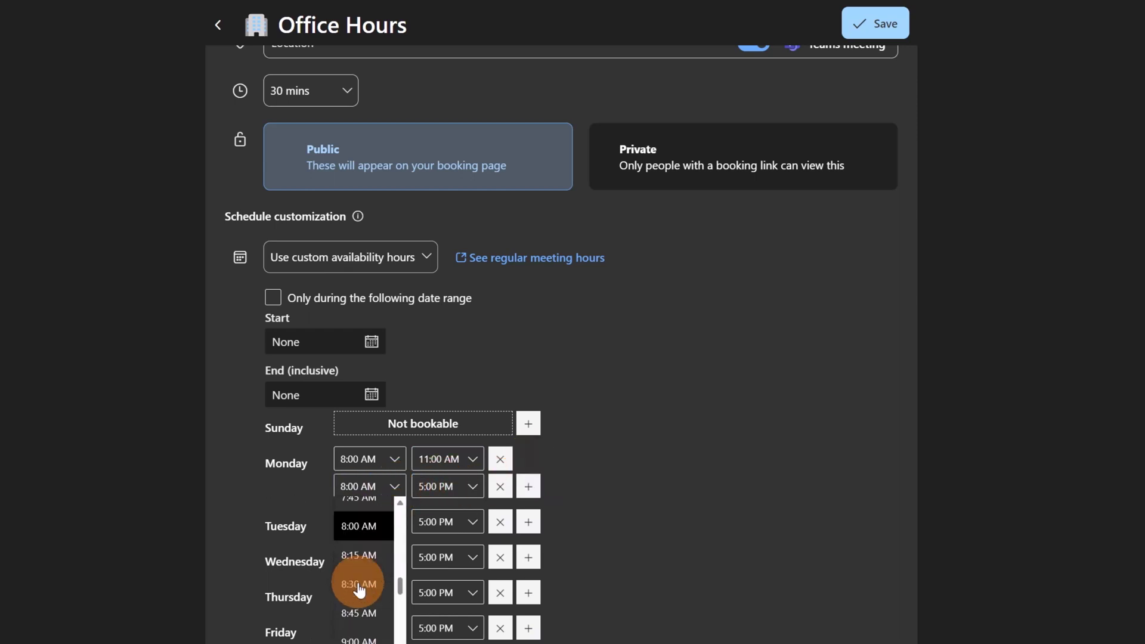
scroll(361, 589, down, 6)
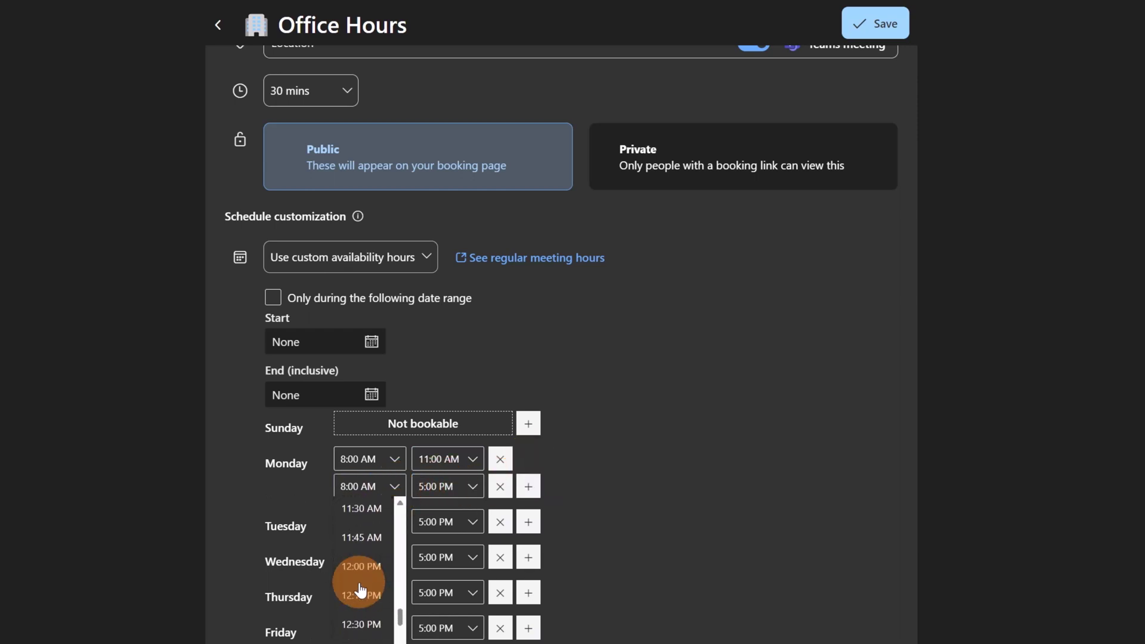
scroll(360, 589, down, 8)
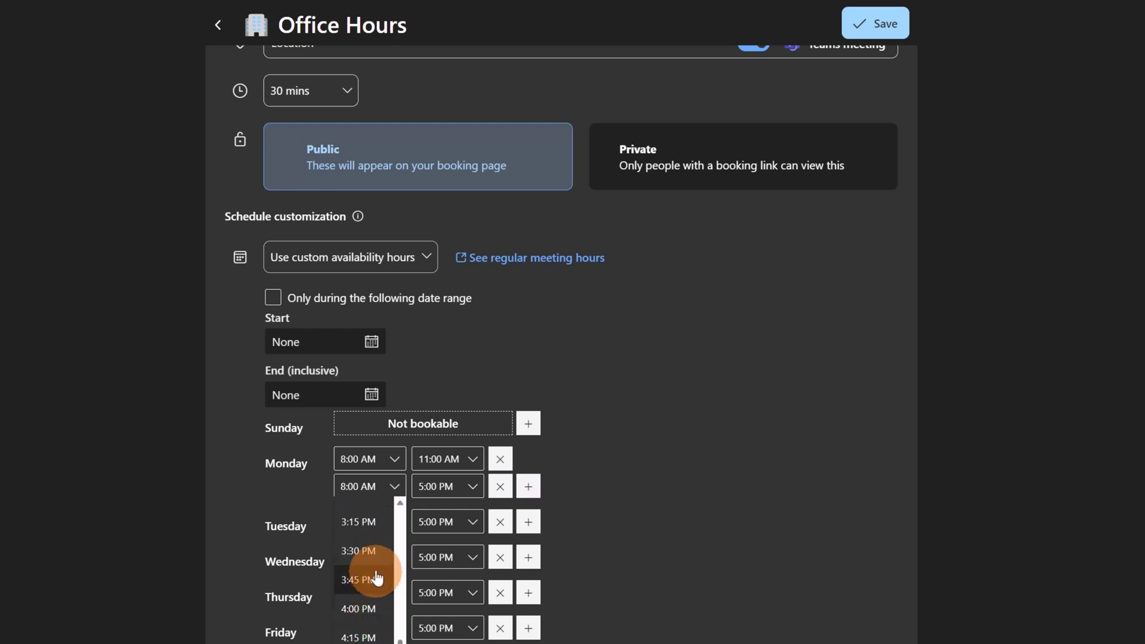
scroll(369, 524, up, 1)
click(369, 523)
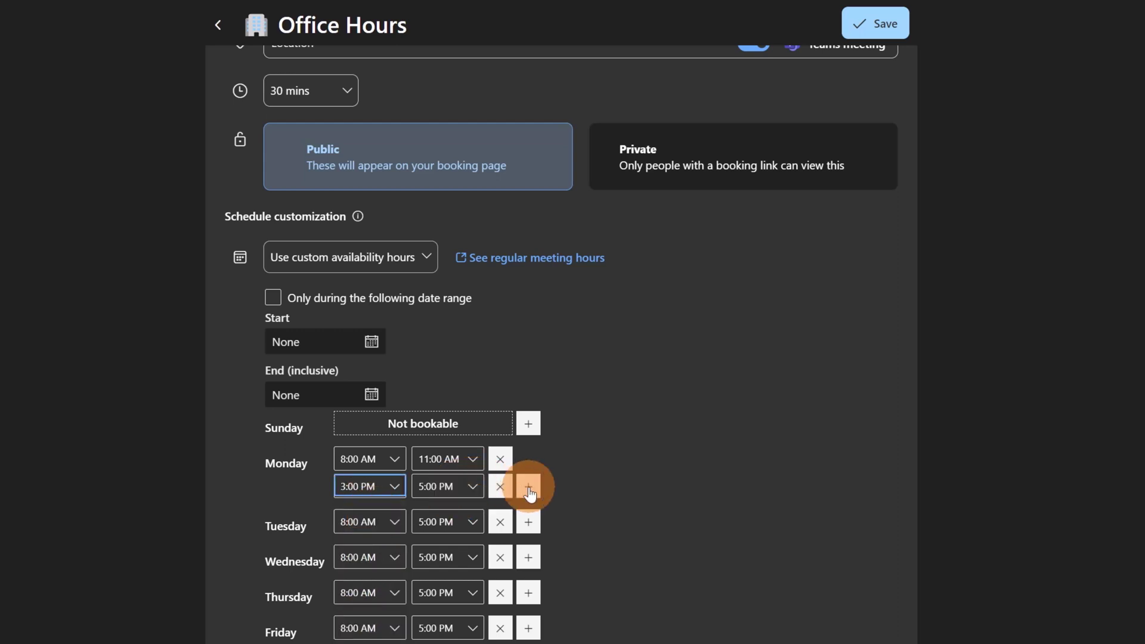
click(589, 504)
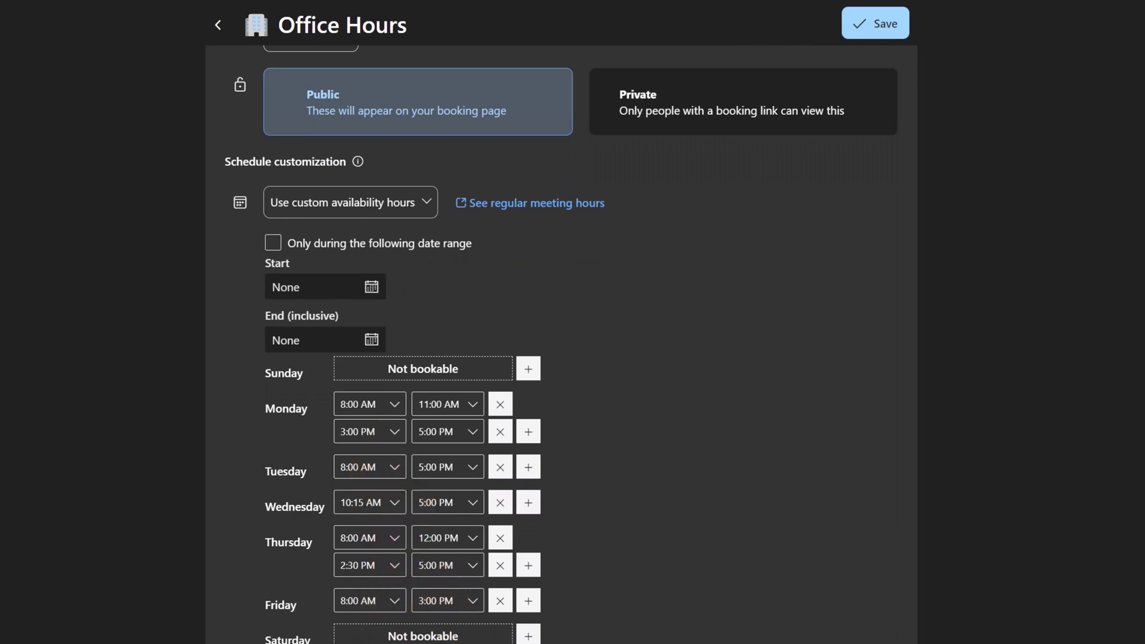
Step: Expand Advanced options and keep the buffer before meetings at 0 mins
scroll(396, 588, down, 3)
click(396, 588)
scroll(495, 589, down, 3)
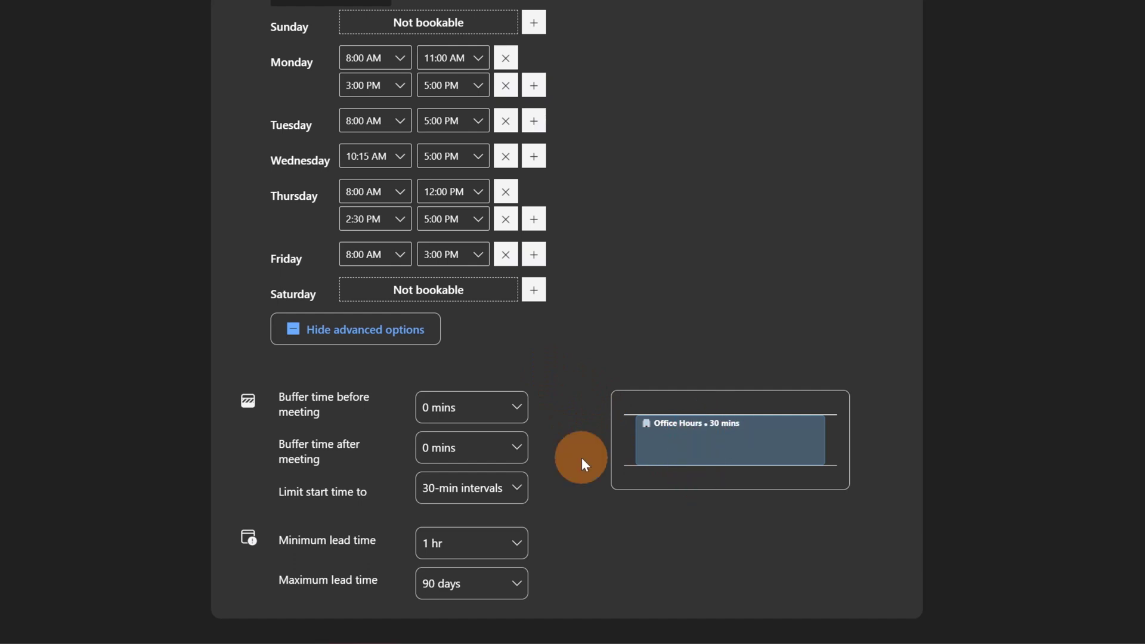
click(501, 411)
click(560, 397)
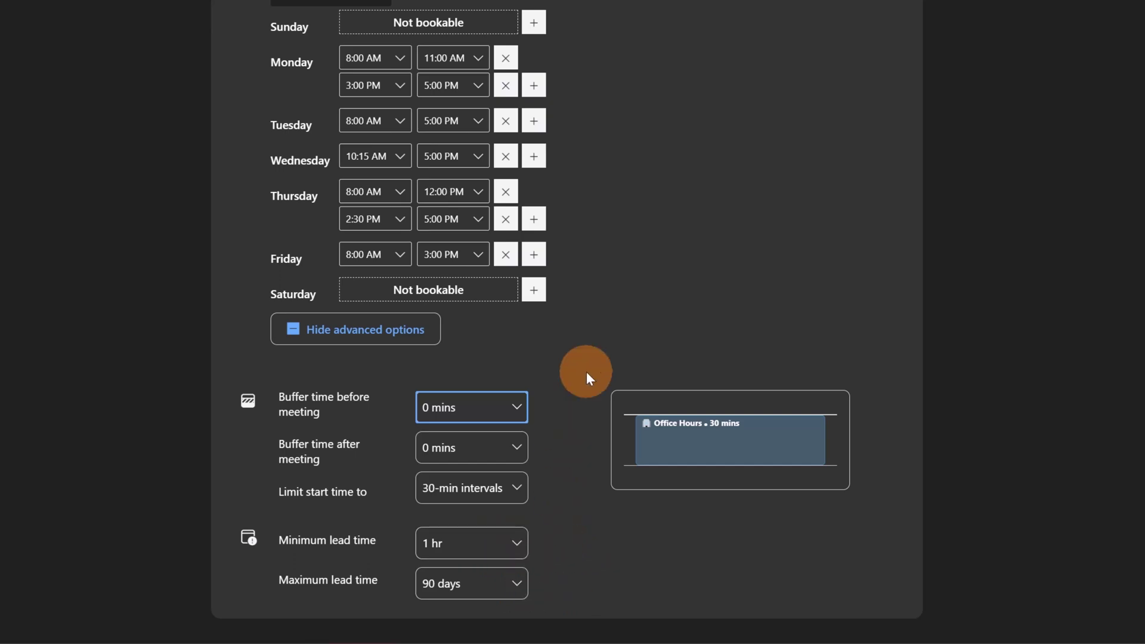
scroll(667, 334, up, 9)
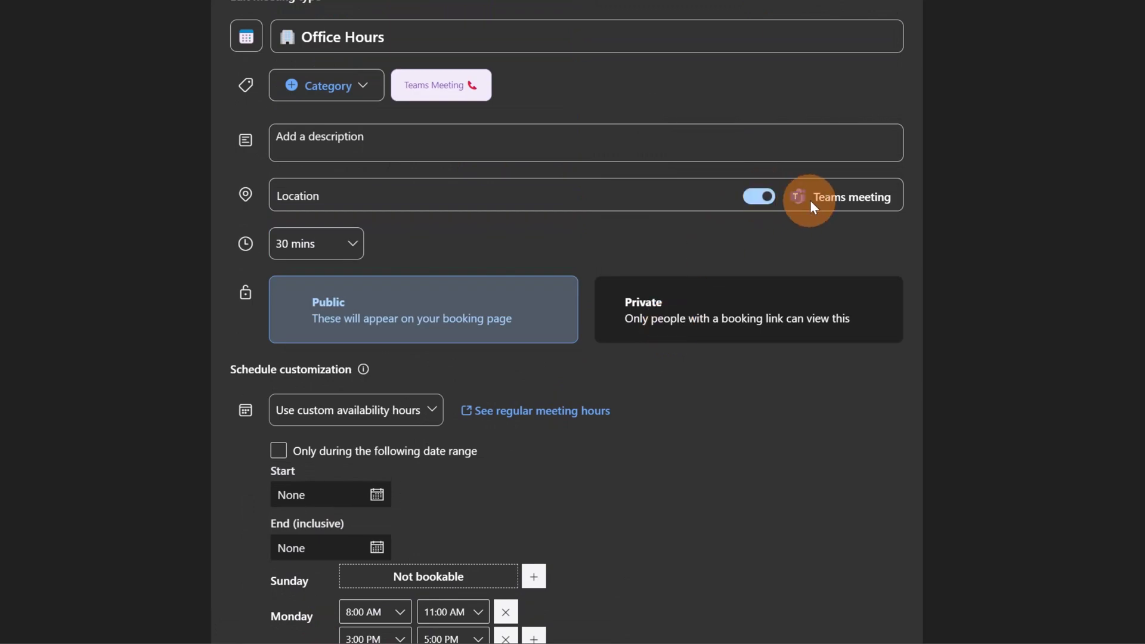
scroll(889, 113, up, 2)
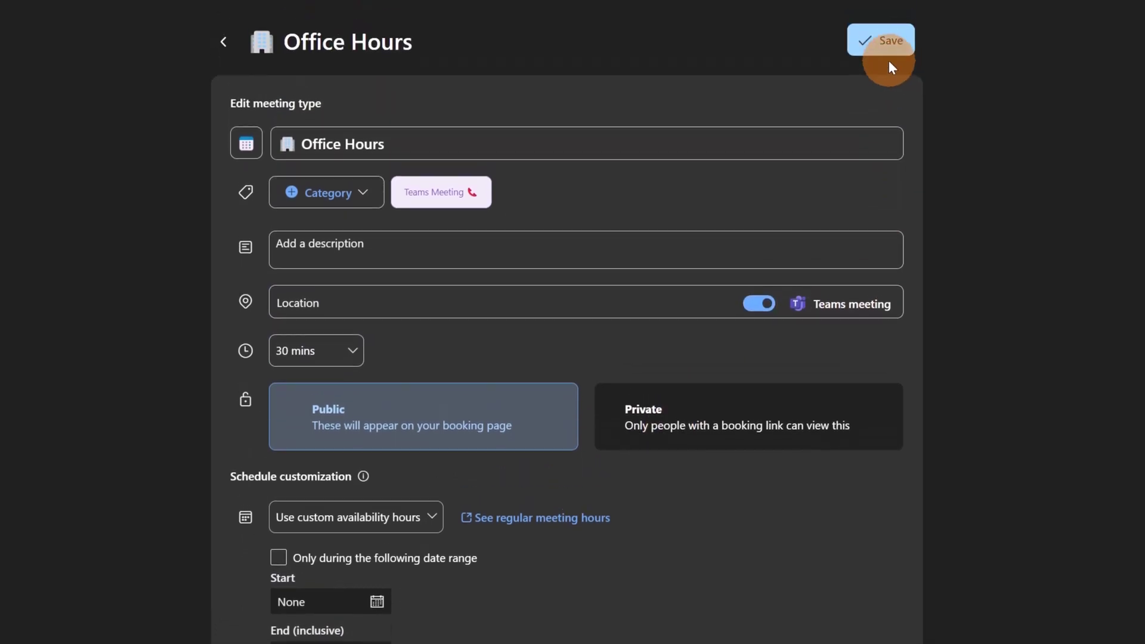
Step: Save Office Hours and copy its booking link from the Share dialog
click(880, 53)
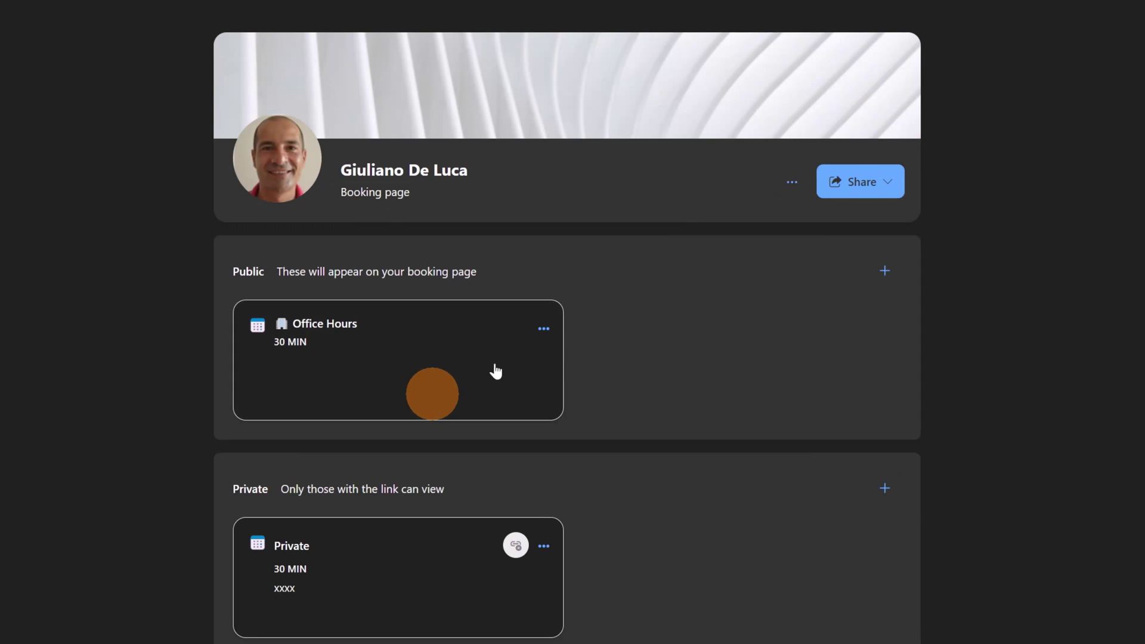
click(543, 330)
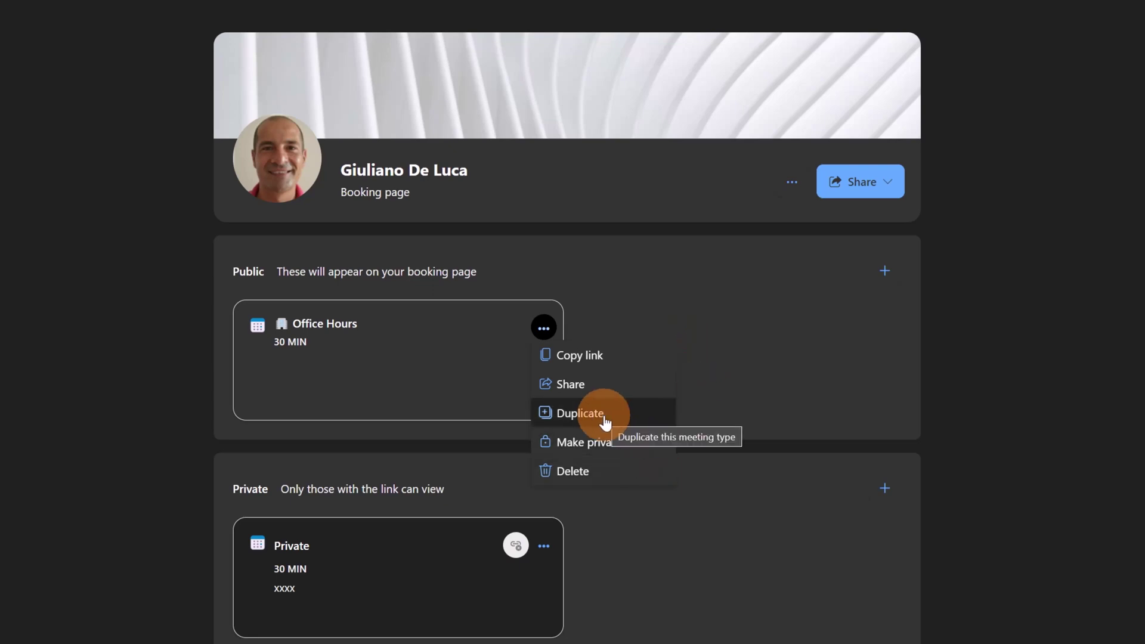
click(599, 388)
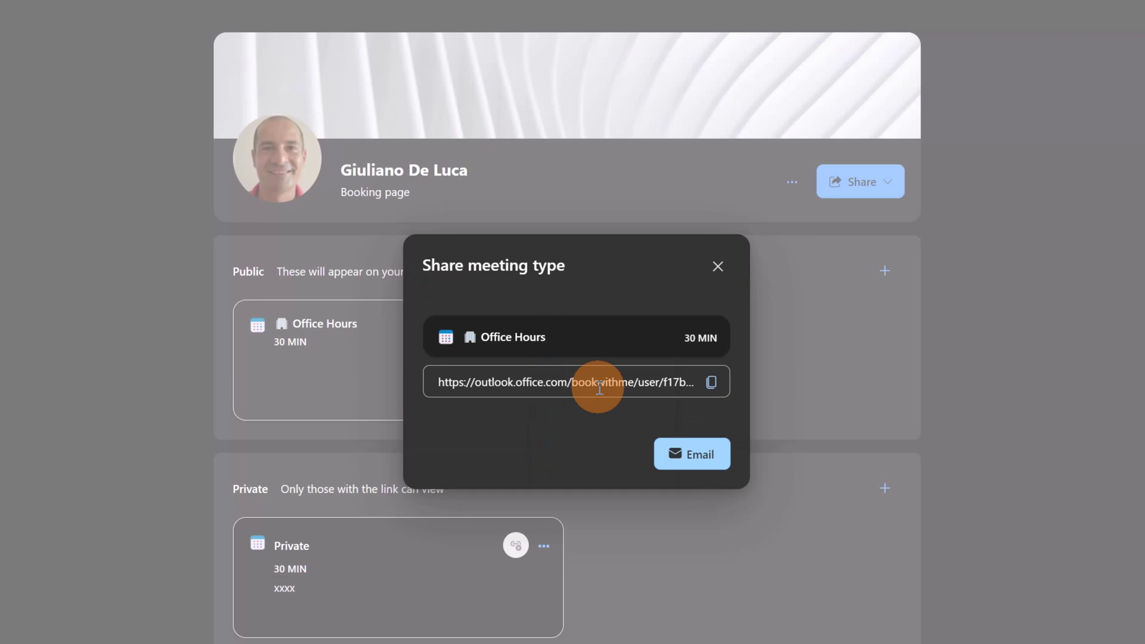
click(711, 382)
click(719, 267)
Step: Look at the booking page sharing options and the Office Hours menu, then dismiss it
click(871, 190)
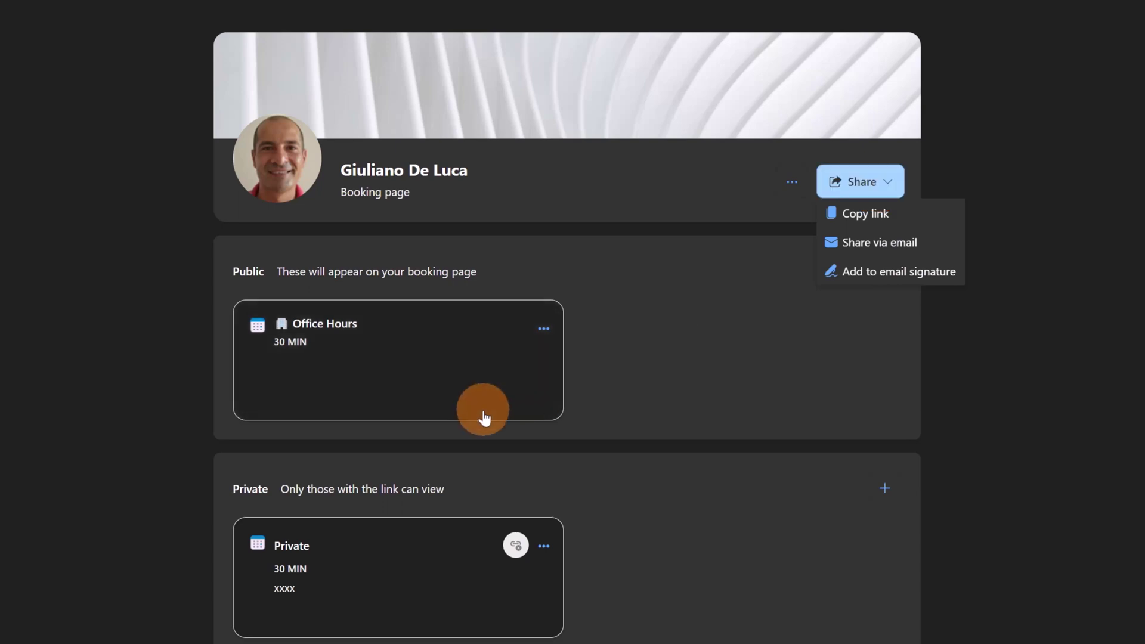
click(544, 329)
click(587, 369)
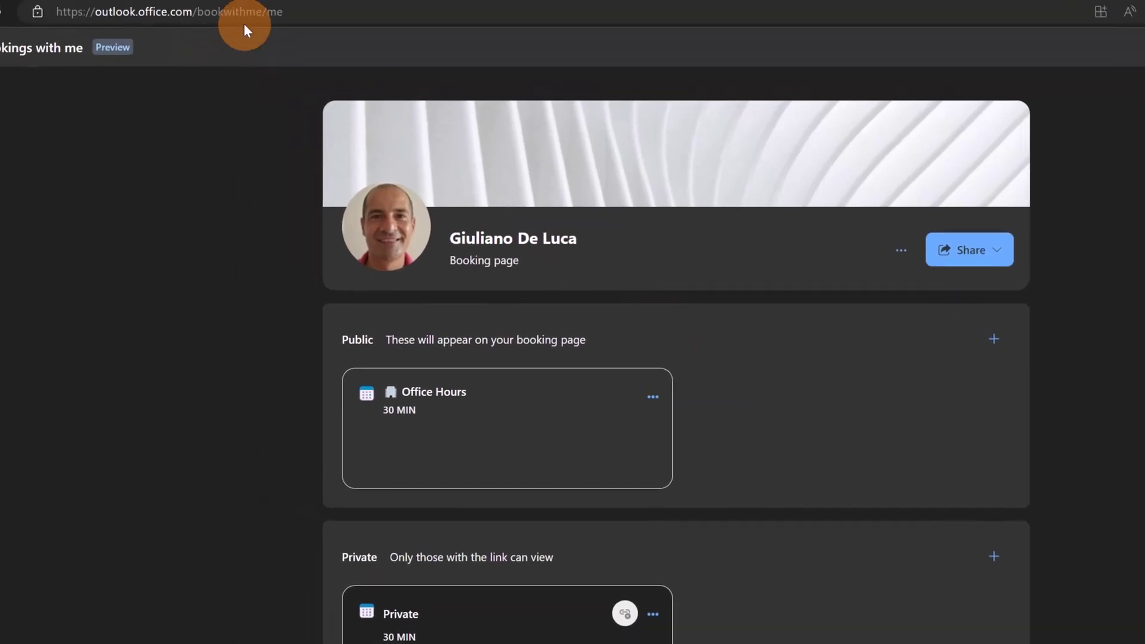
Step: Go from the Calendar tab to the mail inbox and open Outlook Settings
click(278, 22)
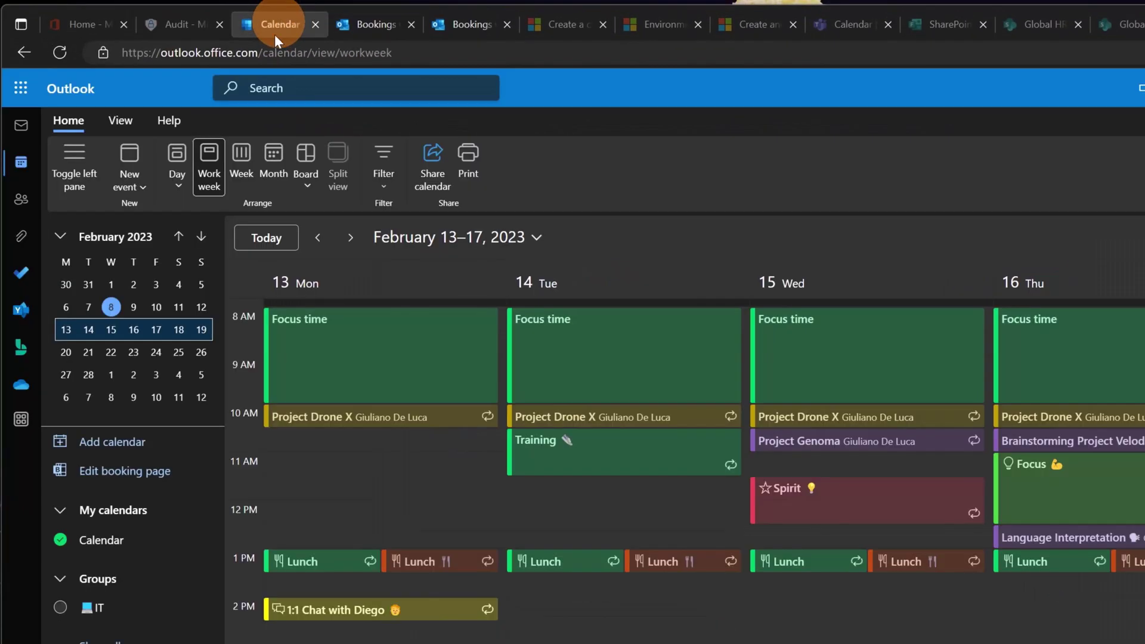
click(22, 127)
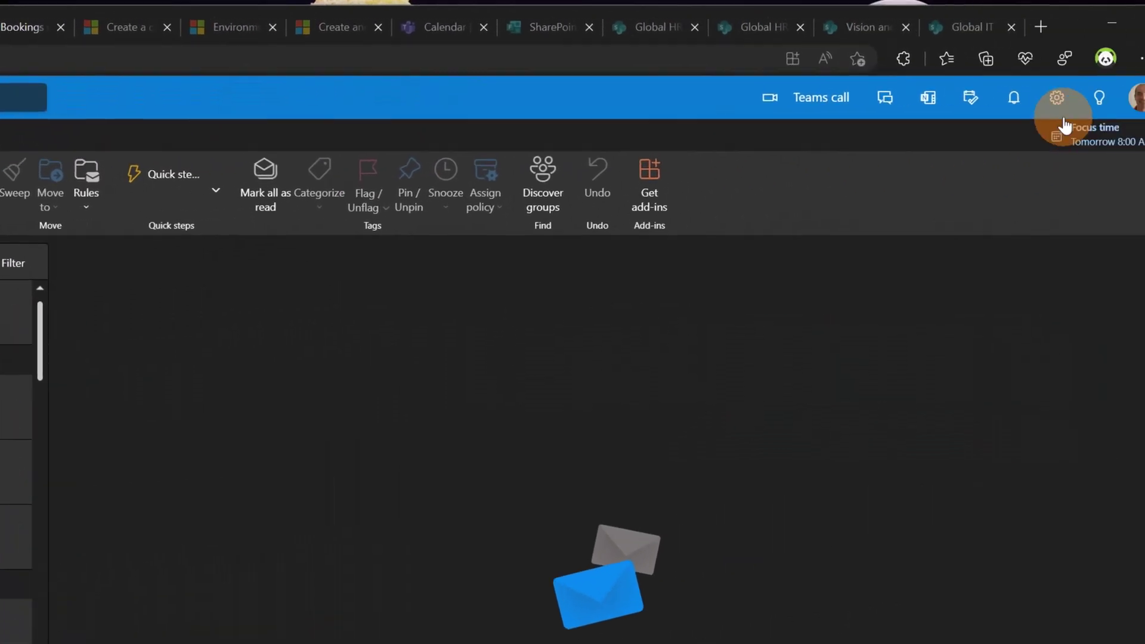
click(1061, 97)
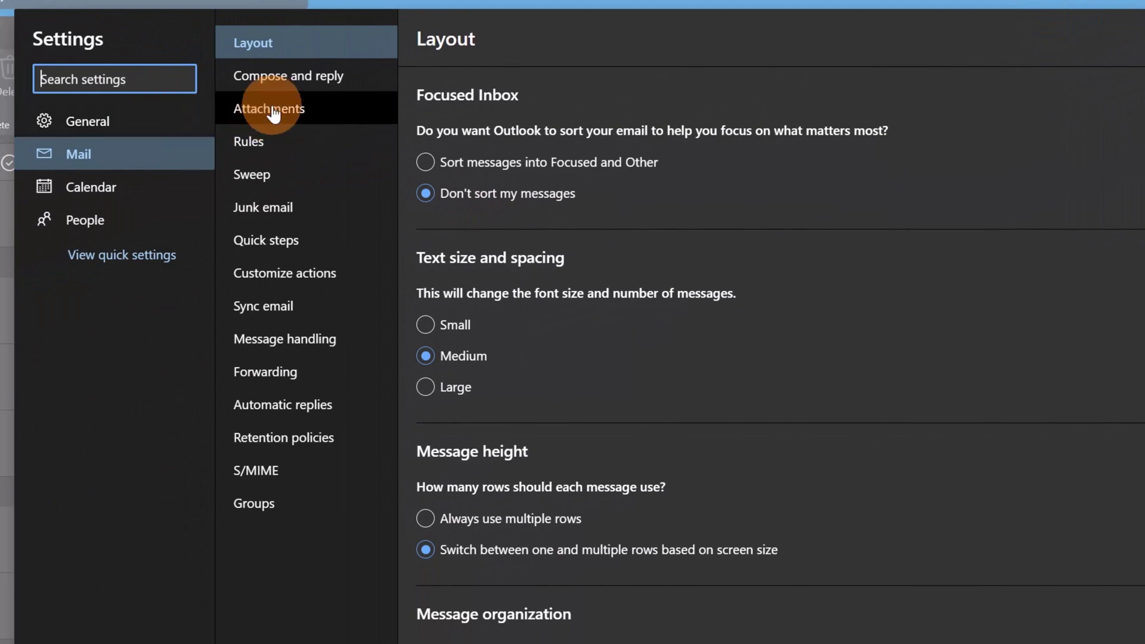
Step: In the email signature, include the bookings page link and delete the old 'Book a meeting with me' line
click(292, 79)
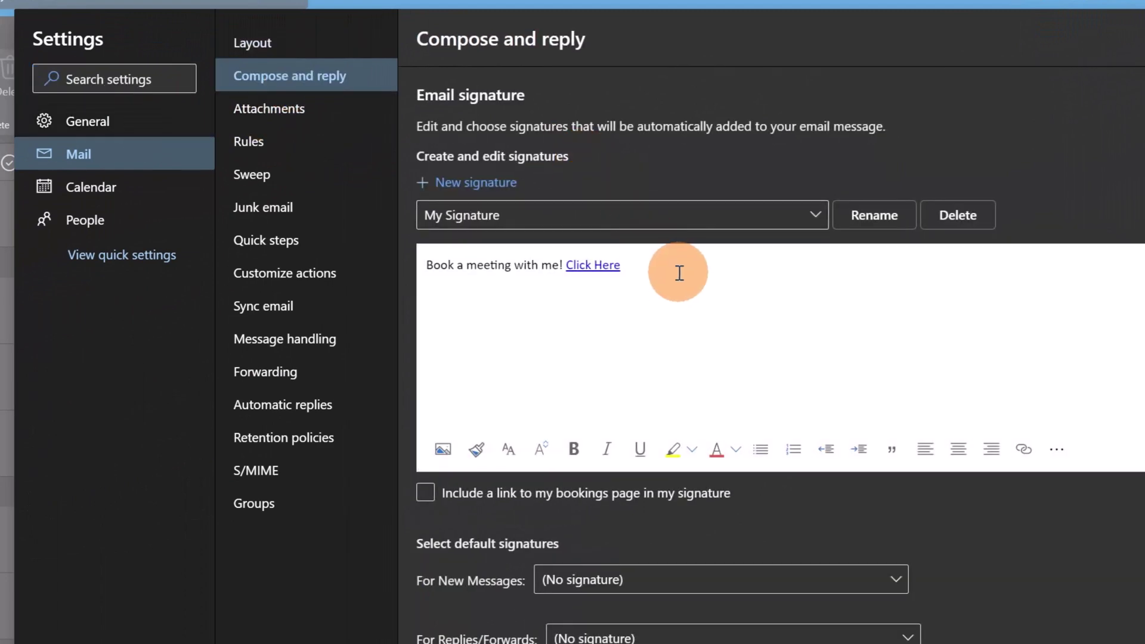
drag(680, 269, 427, 265)
click(686, 320)
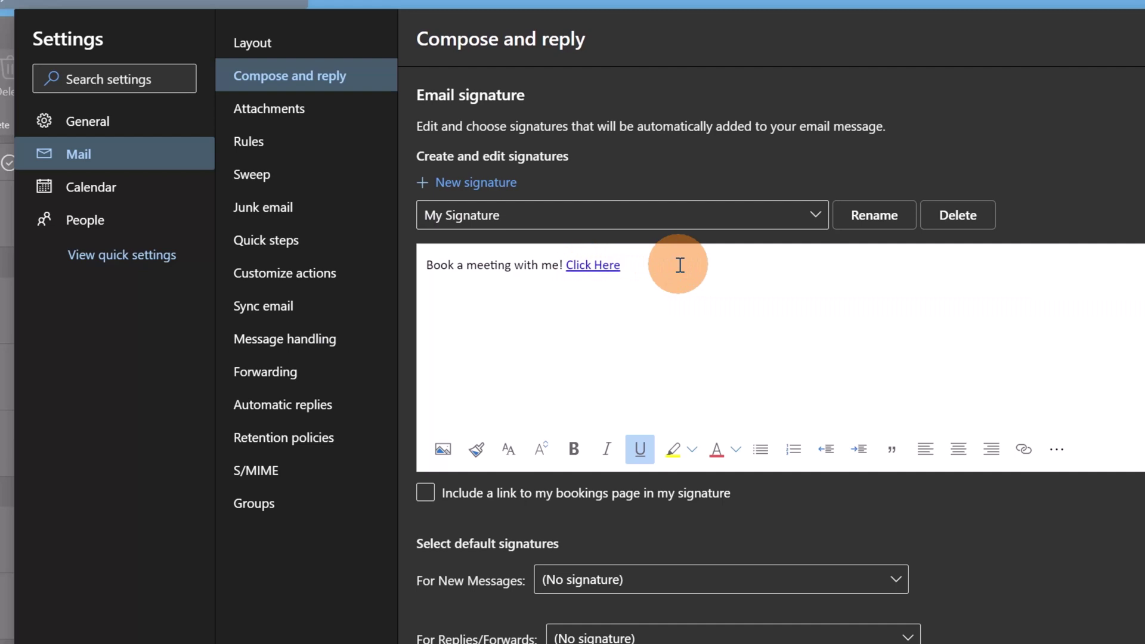
click(471, 500)
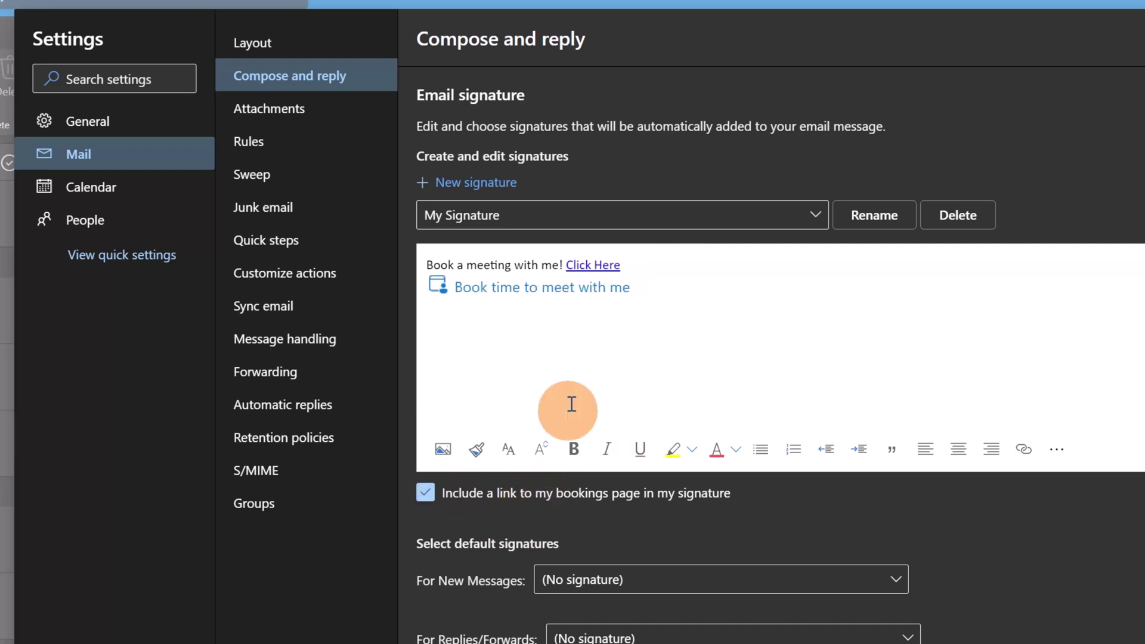
drag(622, 265, 423, 266)
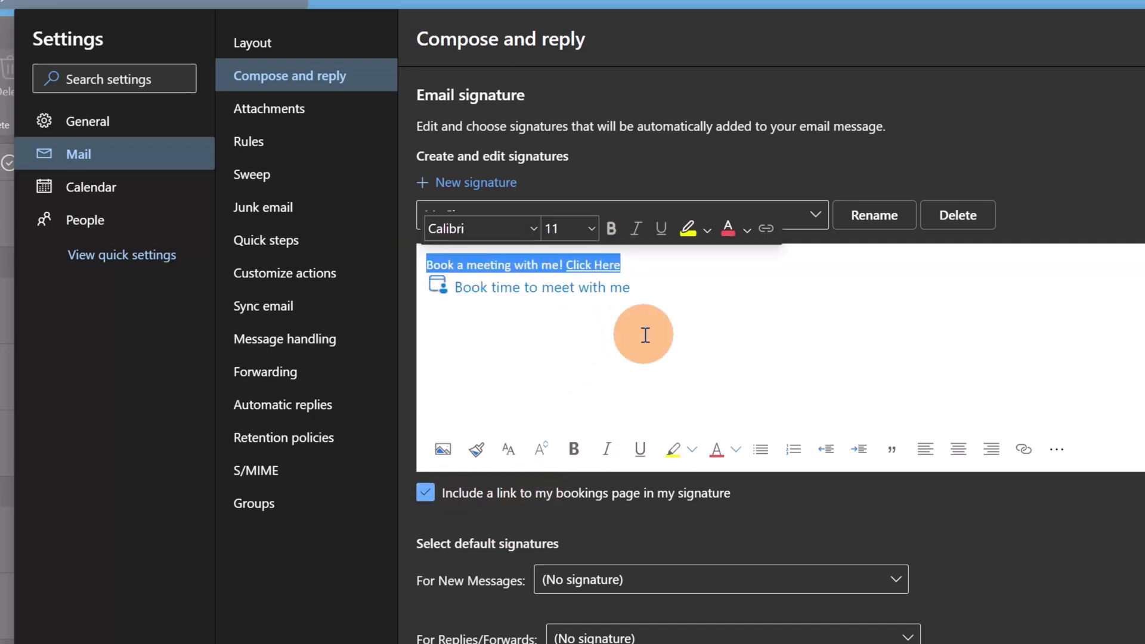
key(Delete)
key(ctrl+a)
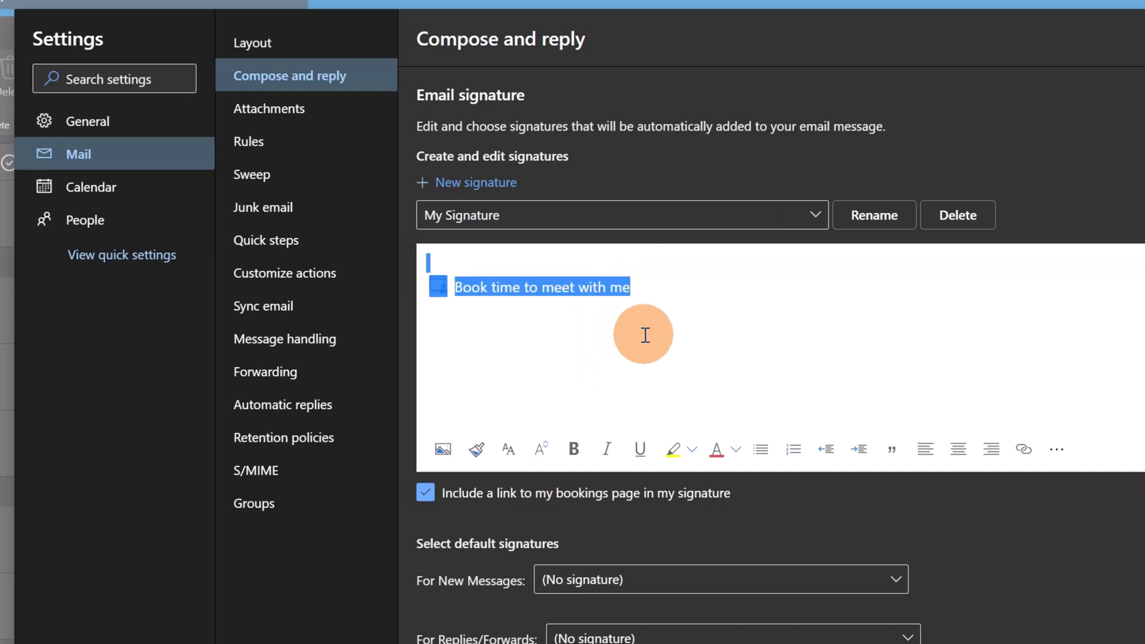
click(705, 281)
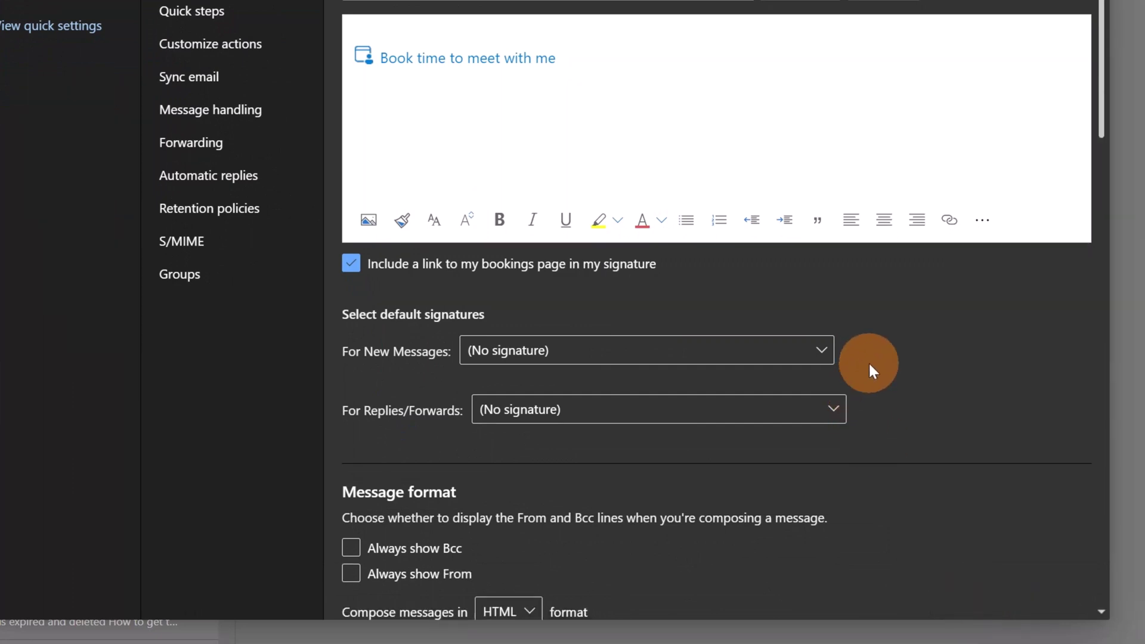
Step: Make My Signature the default for new messages and for replies/forwards, and save
click(749, 361)
click(563, 413)
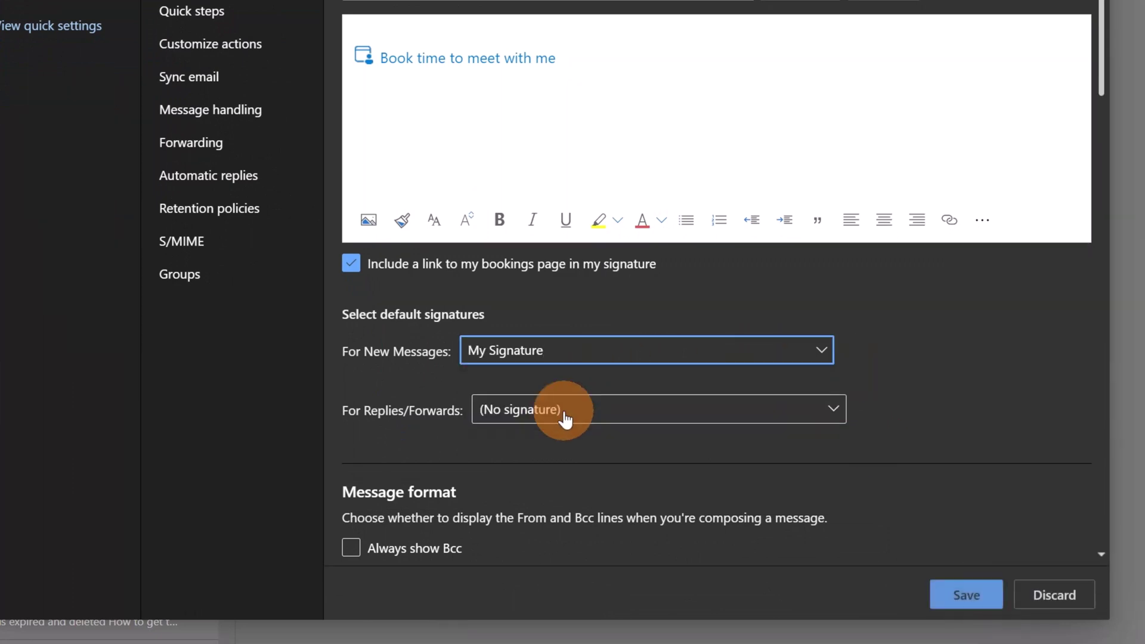
click(613, 411)
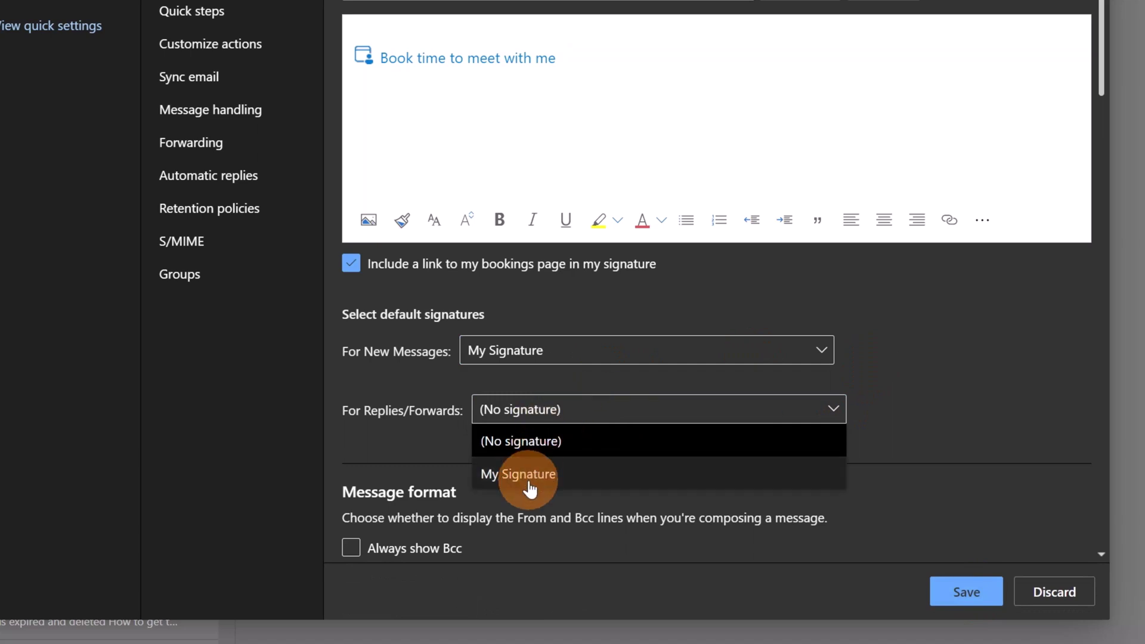
click(529, 475)
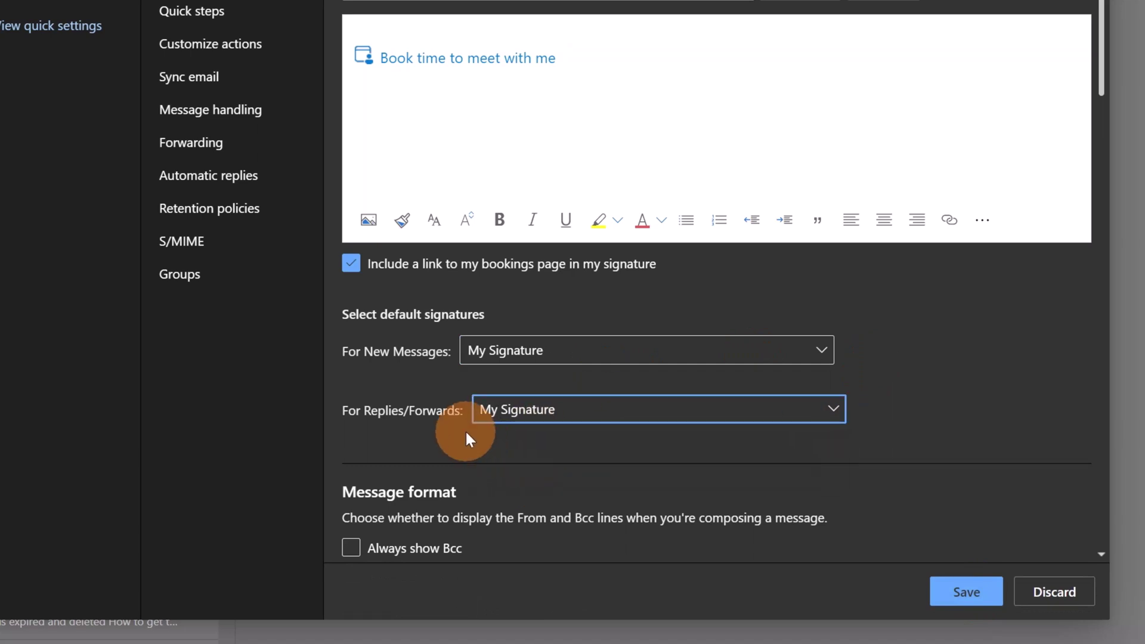
click(966, 592)
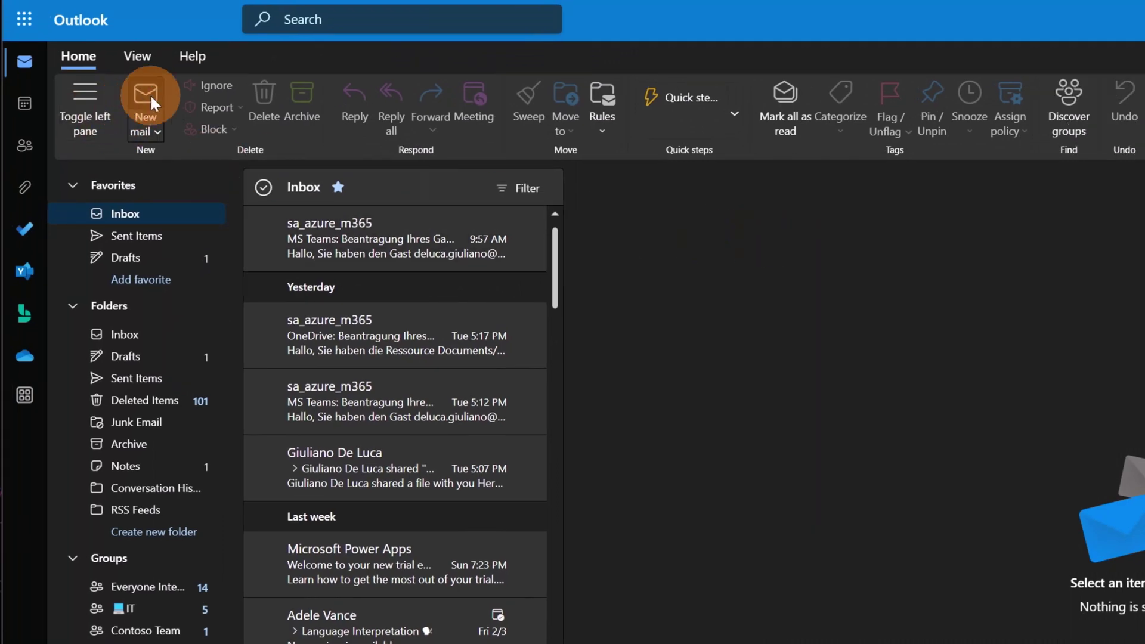
Step: Address a new email to the colleague with subject 'booking with me' and send it
click(149, 94)
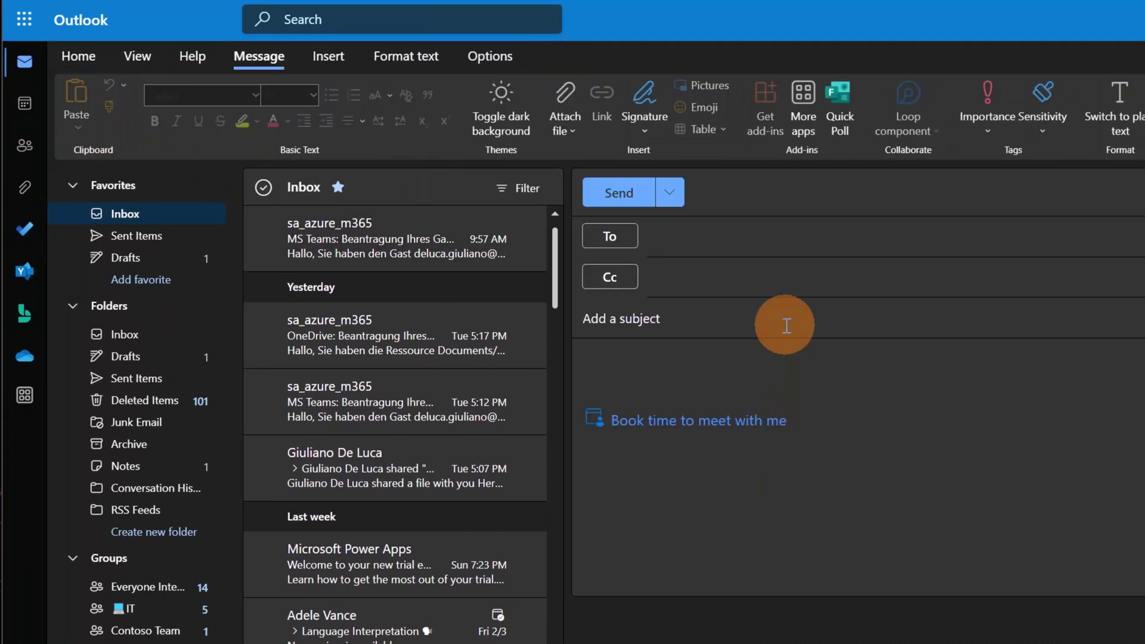
text(ade)
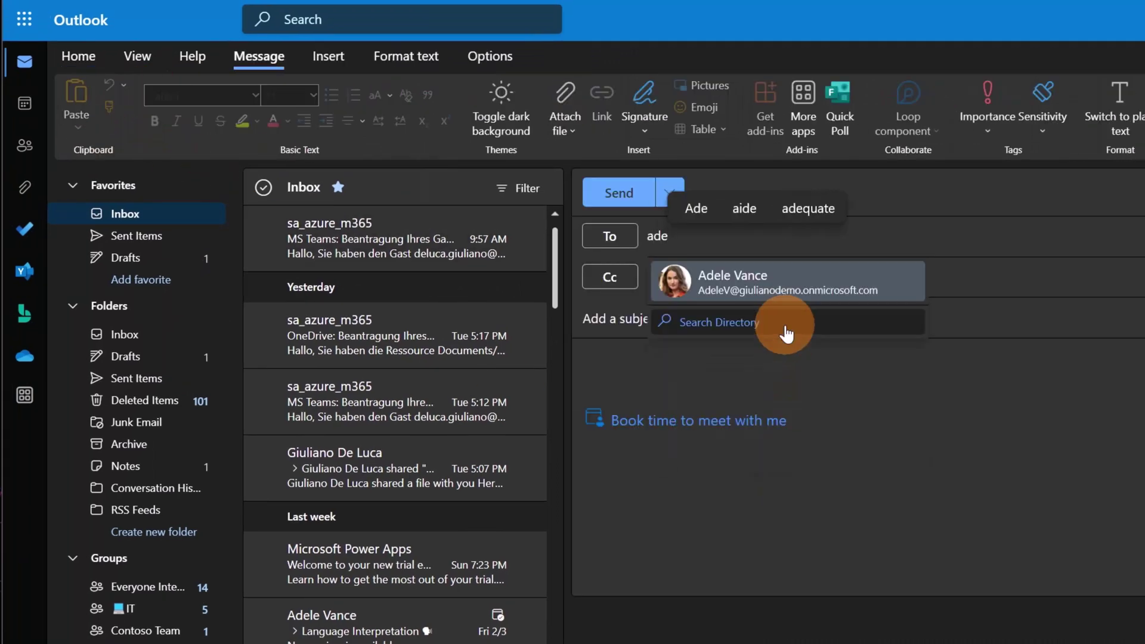
key(Return)
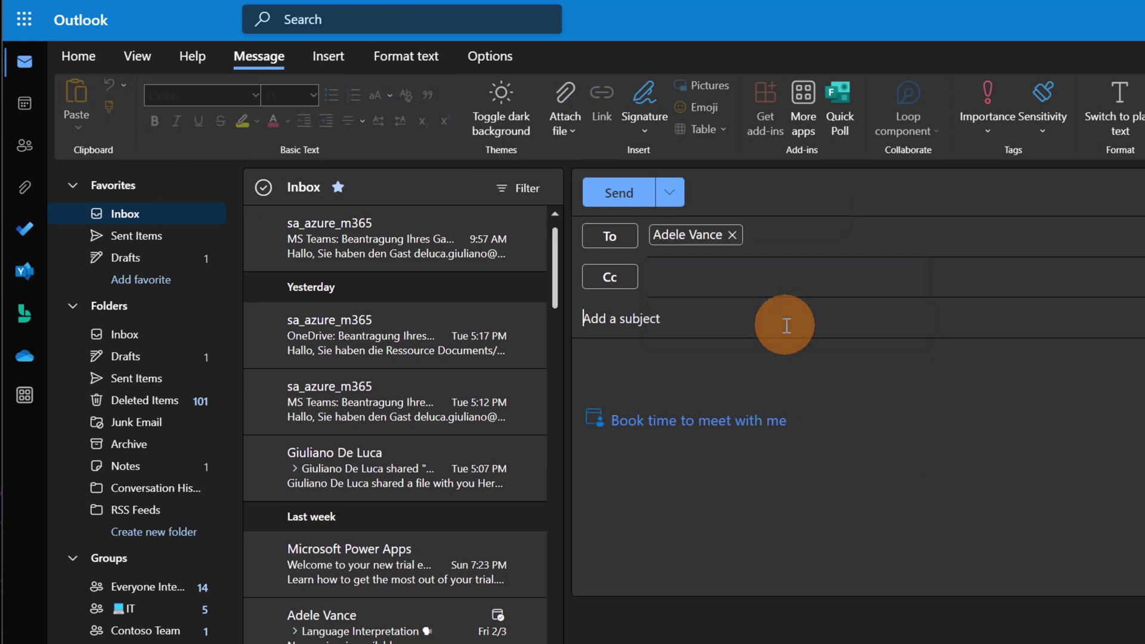
click(786, 325)
text(booki)
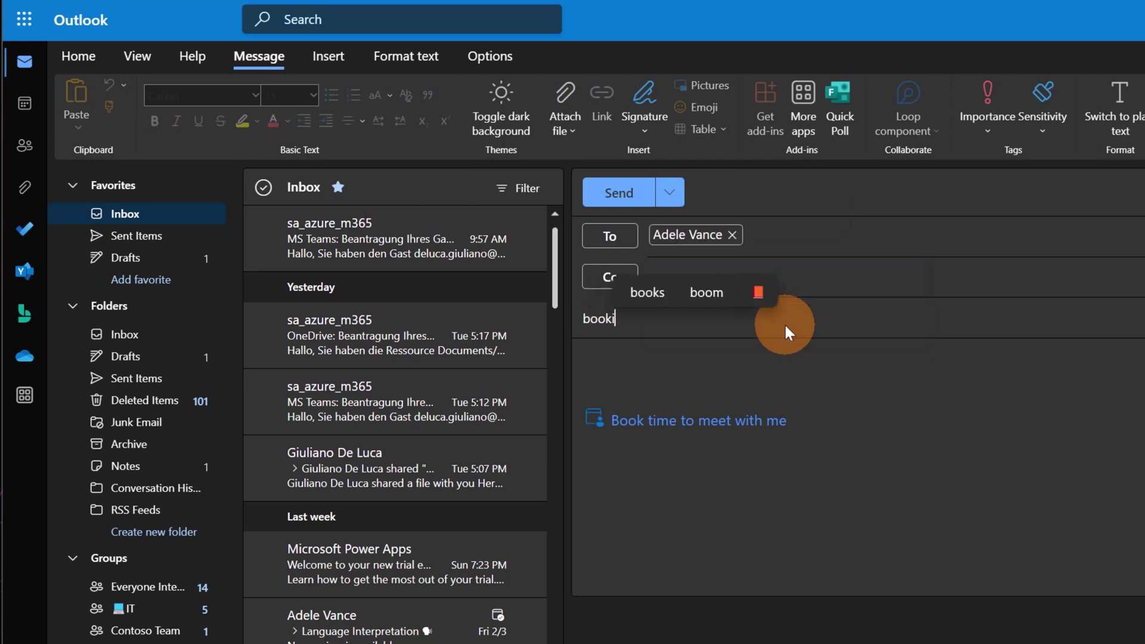
text(ng )
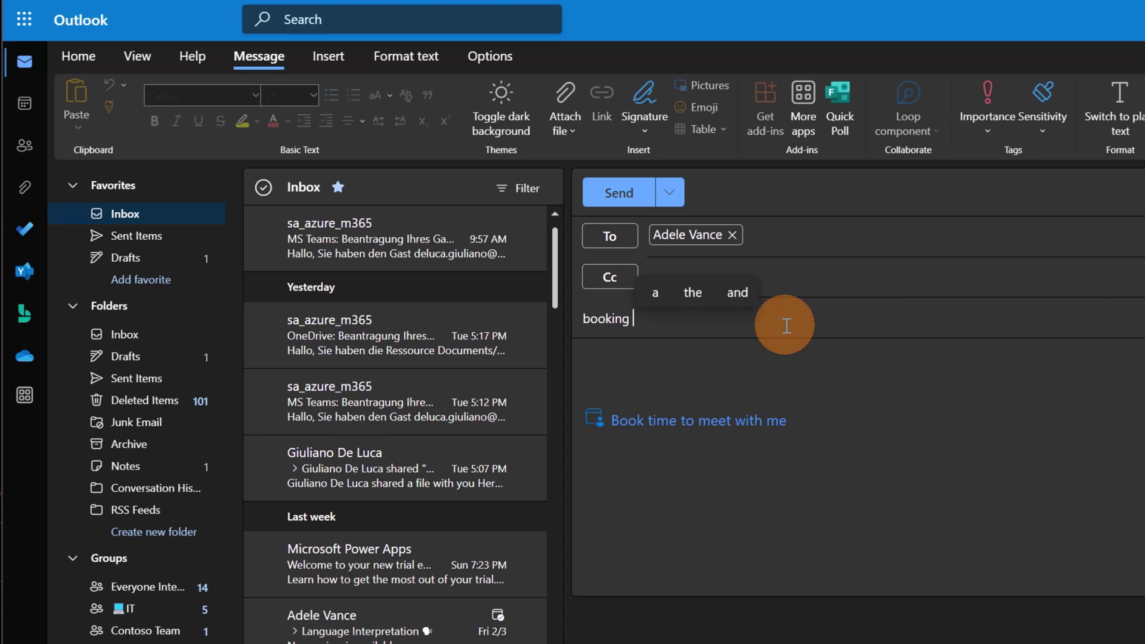
text(with mer)
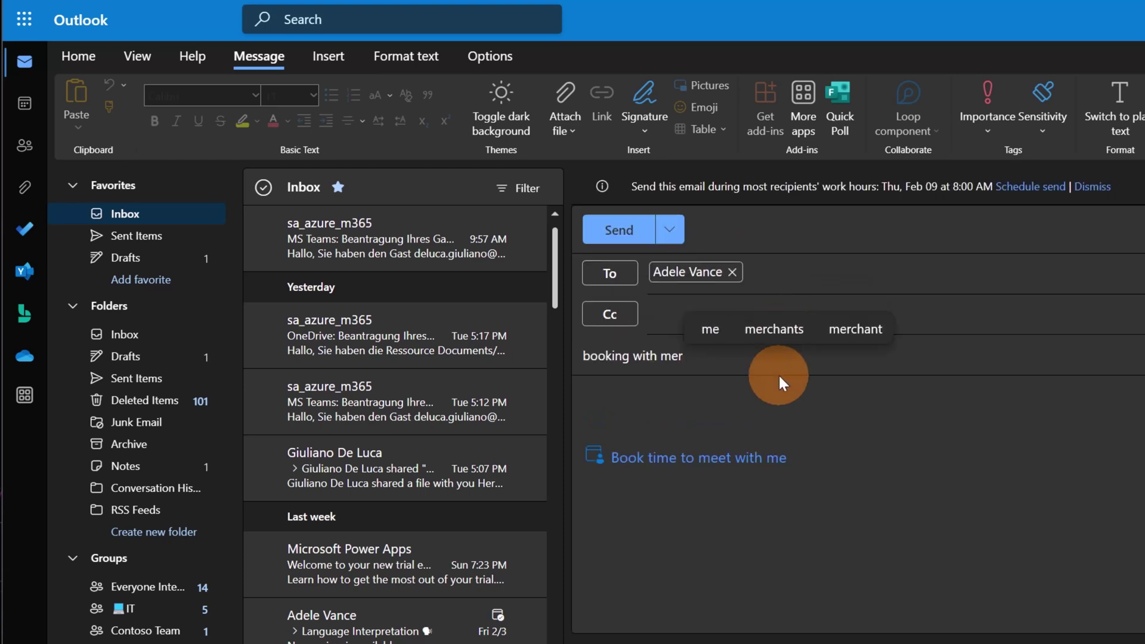
key(BackSpace)
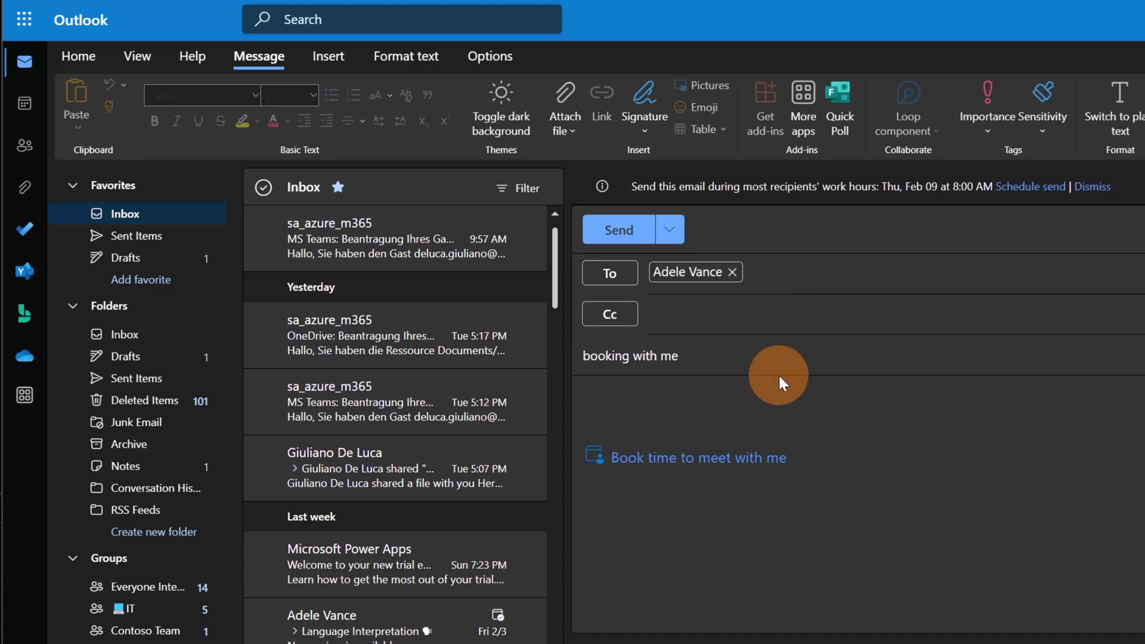
click(626, 236)
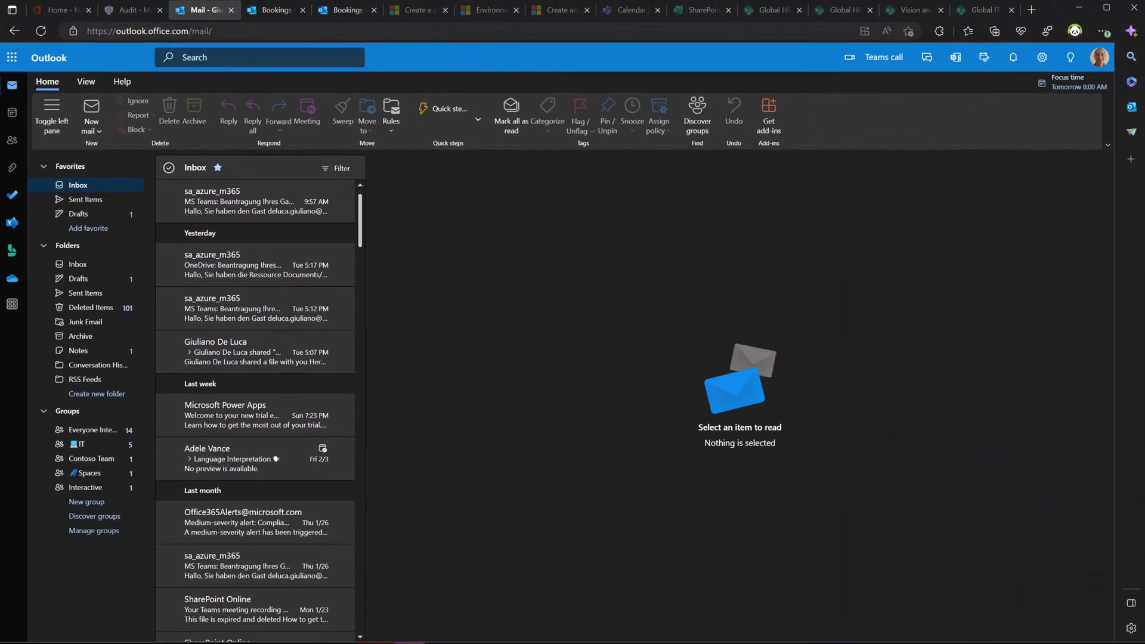
Step: In the recipient's inbox, open the 'booking with me' email and follow its booking link
click(797, 643)
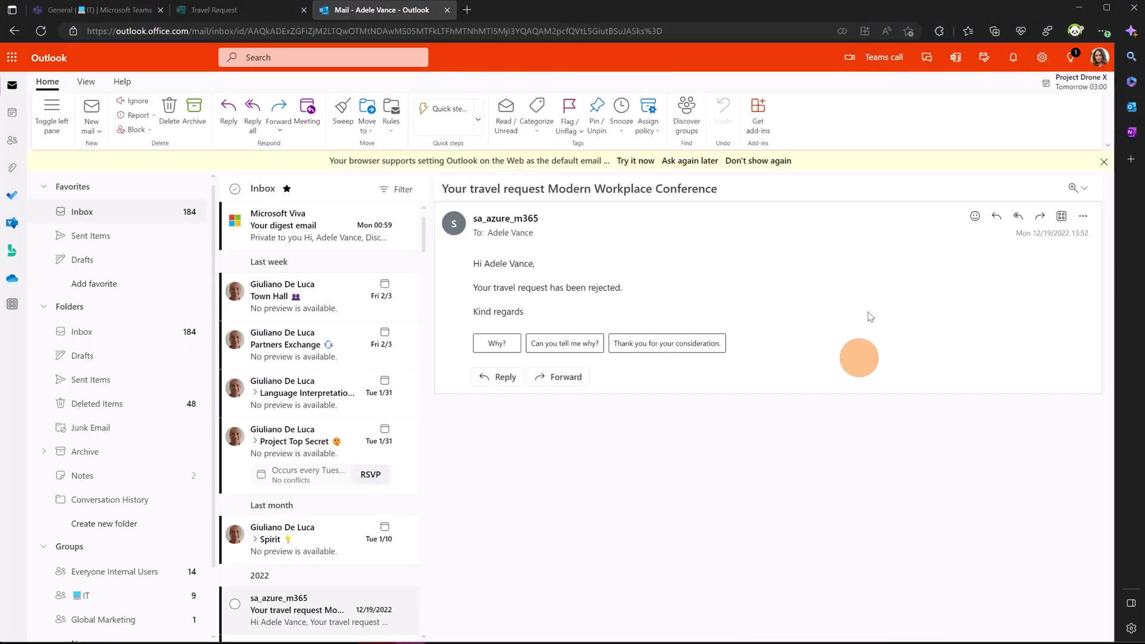
click(1100, 58)
click(874, 97)
click(294, 233)
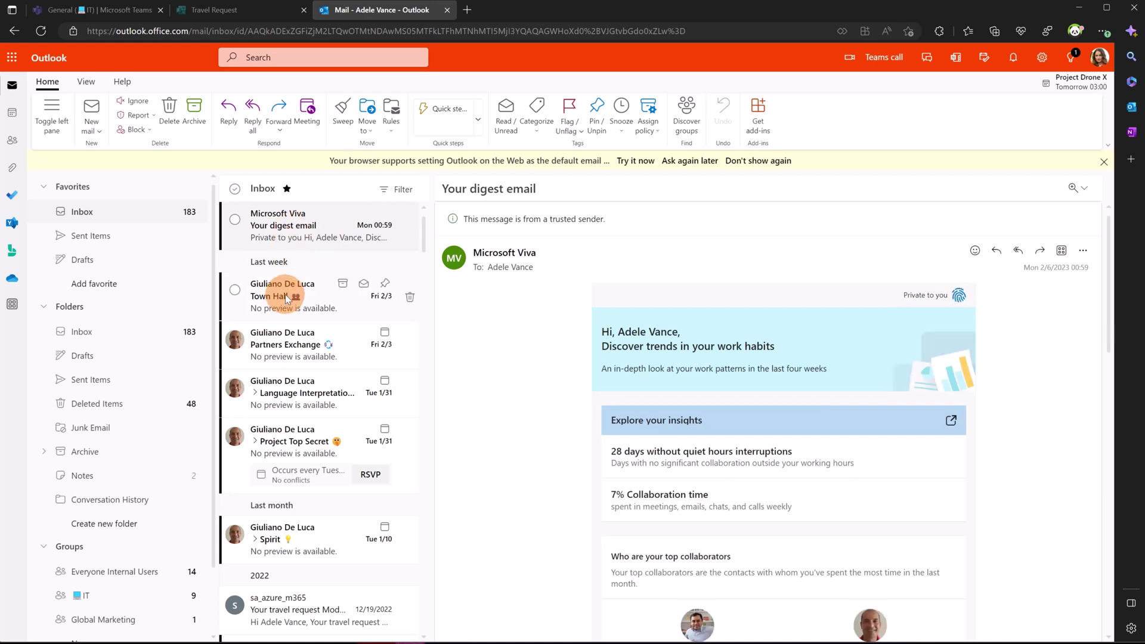
click(271, 226)
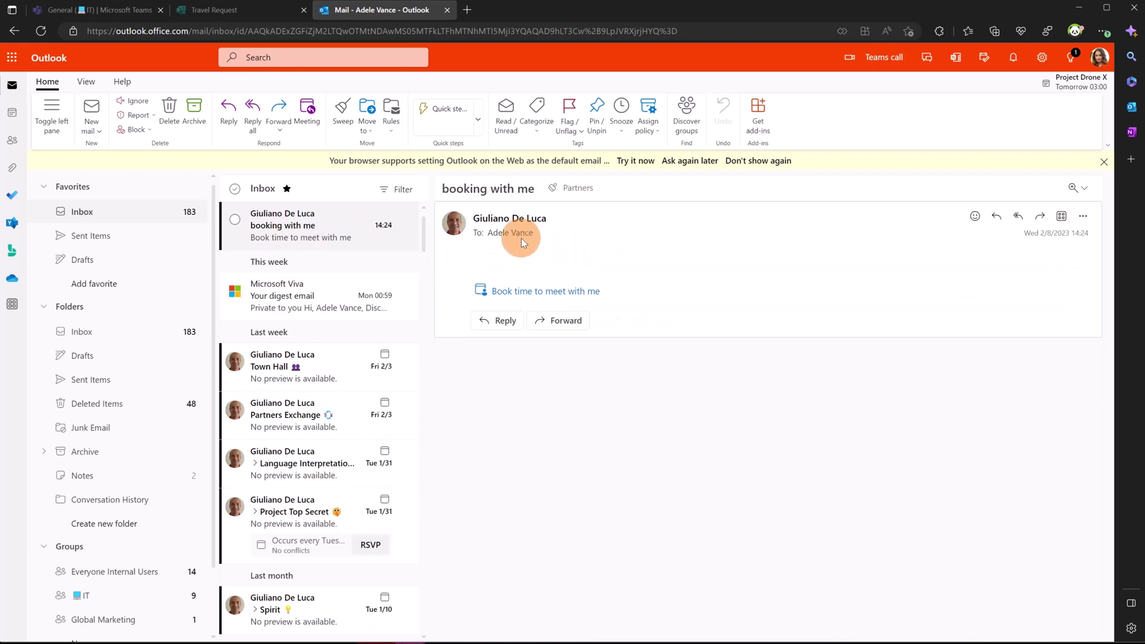
click(571, 296)
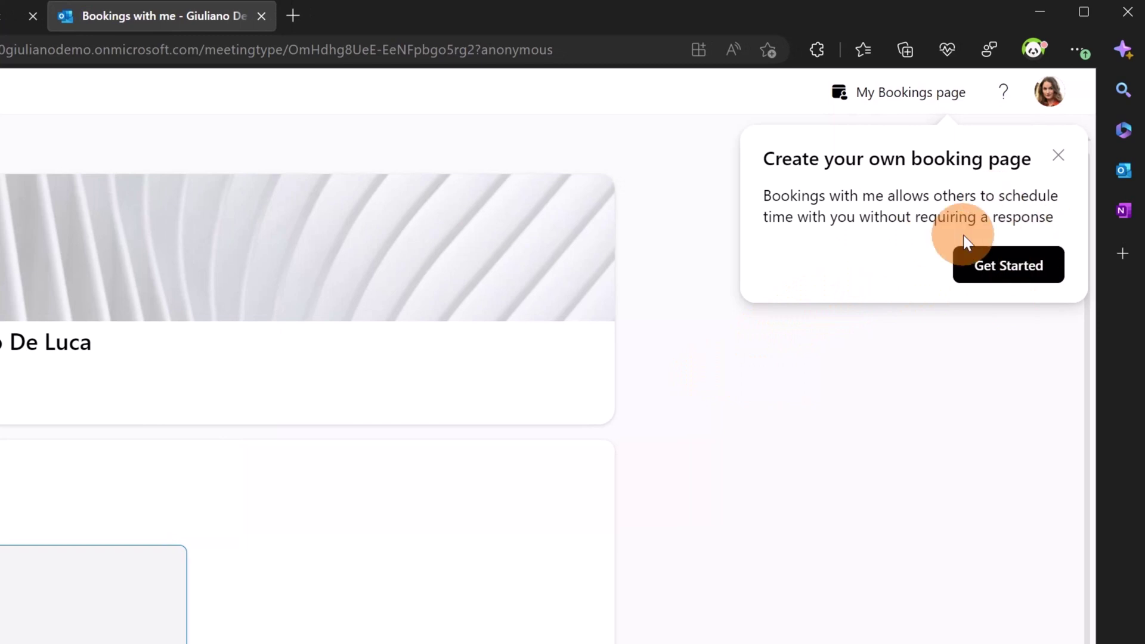
Step: Dismiss the create-your-own-page prompt and list open Office Hours times for February 16
click(1059, 156)
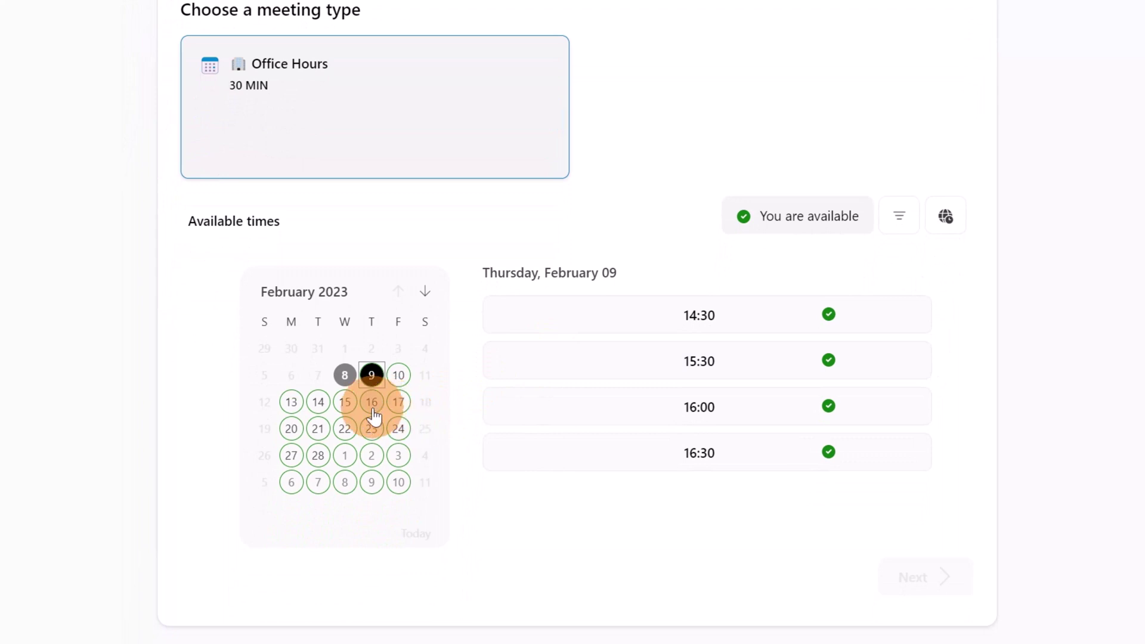
click(345, 407)
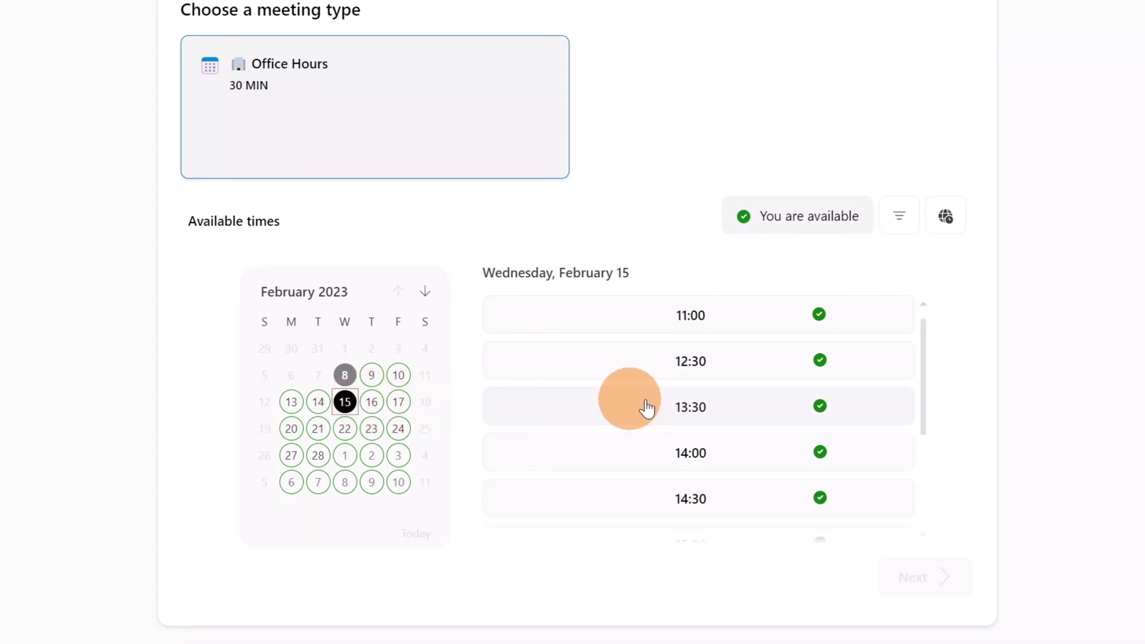
scroll(661, 407, down, 3)
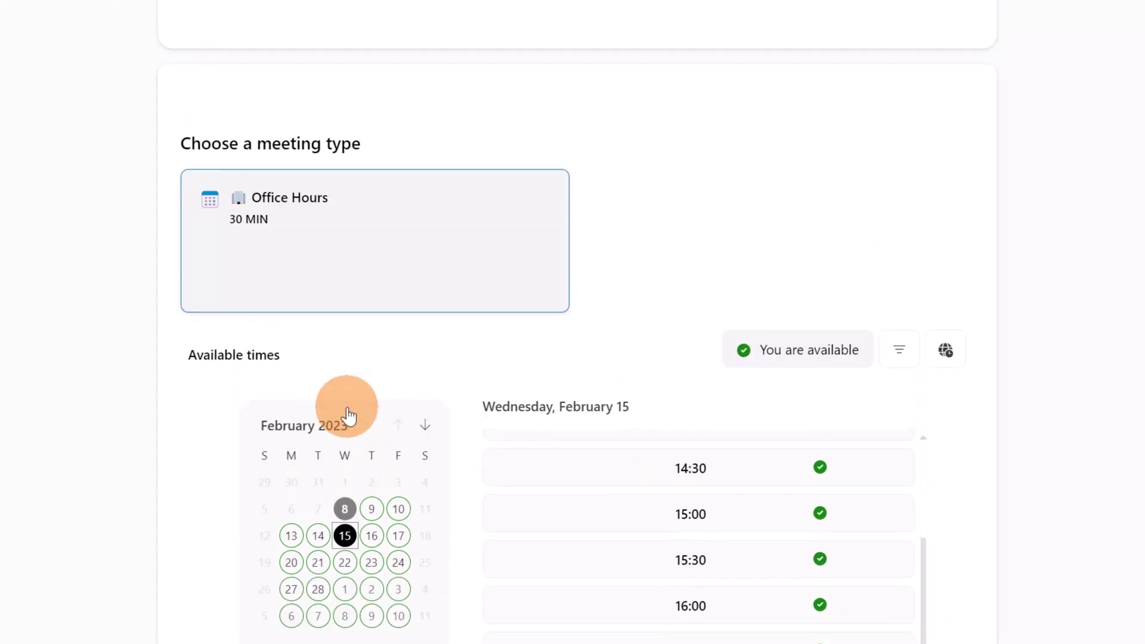
scroll(711, 391, up, 3)
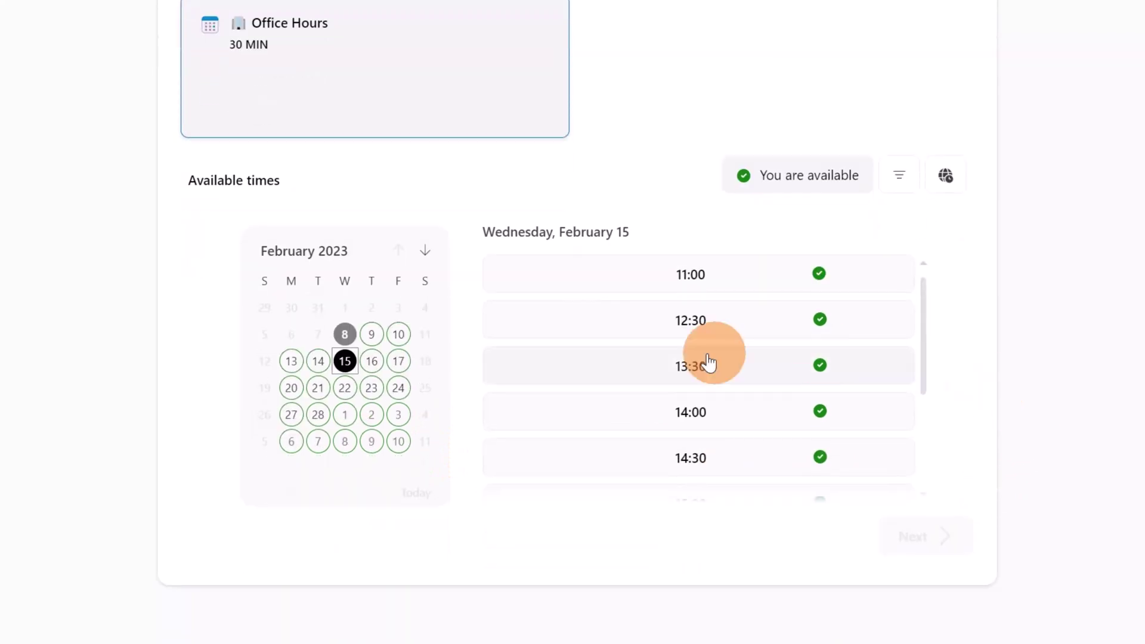
scroll(711, 405, down, 1)
click(371, 412)
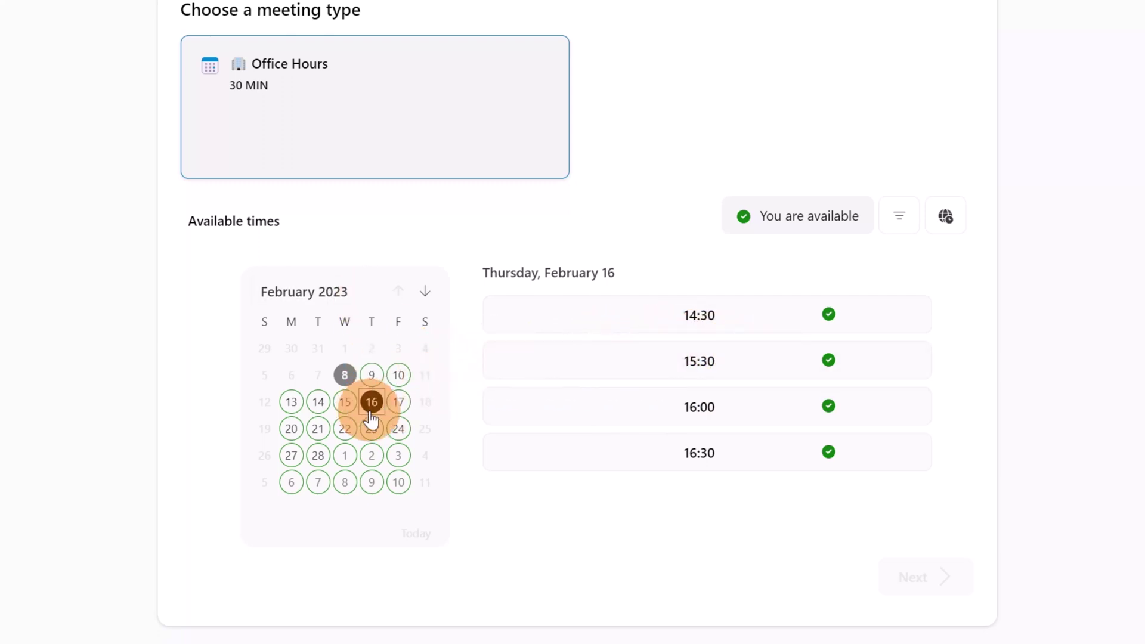
mouse_move(605, 626)
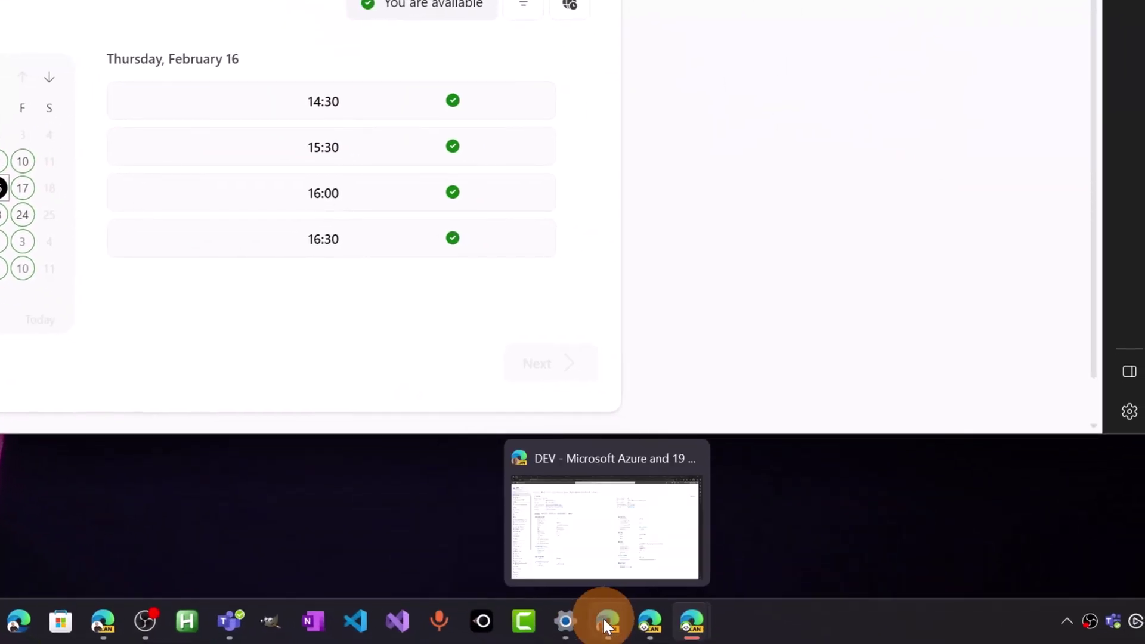
click(649, 621)
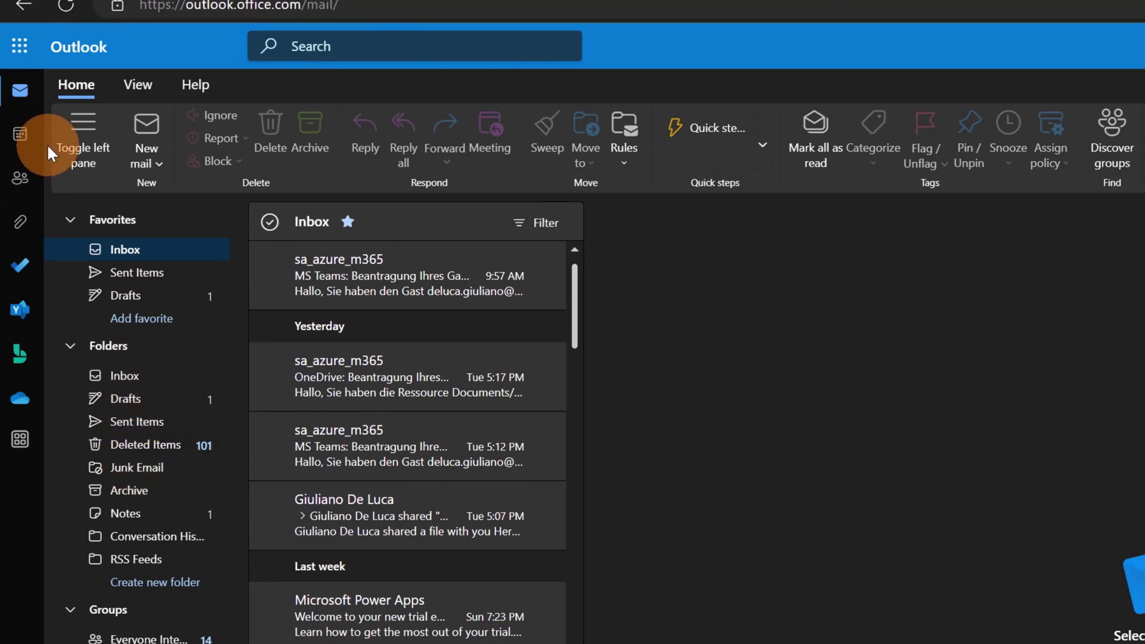
click(20, 134)
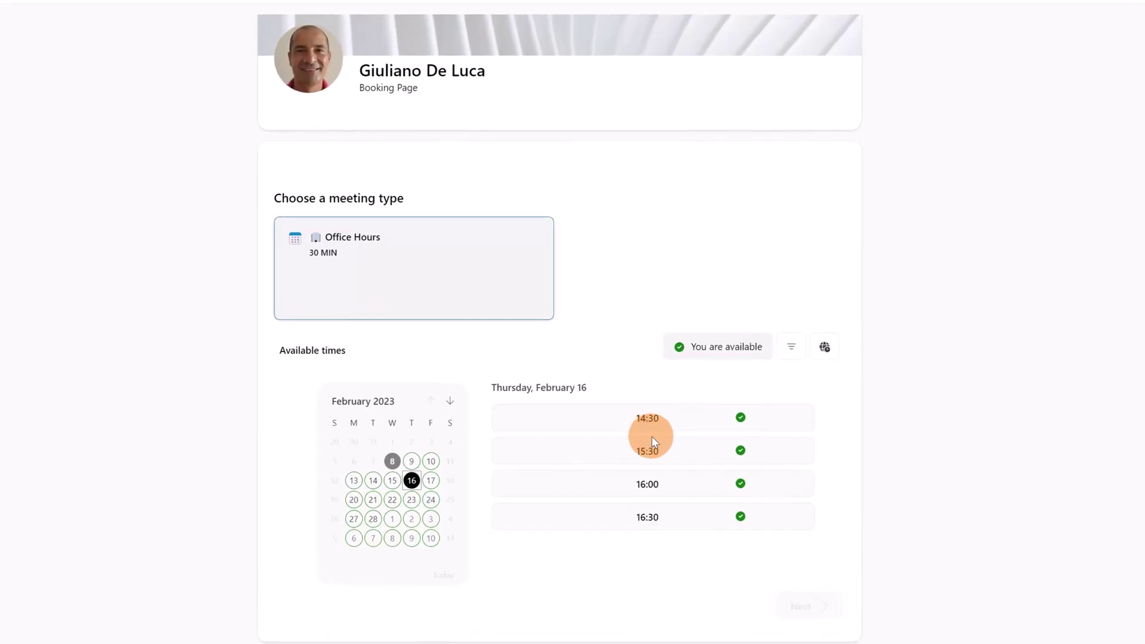
Step: Pick the 16:00 slot and set the time zone to UTC+01:00 Amsterdam, Berlin, Rome
click(662, 478)
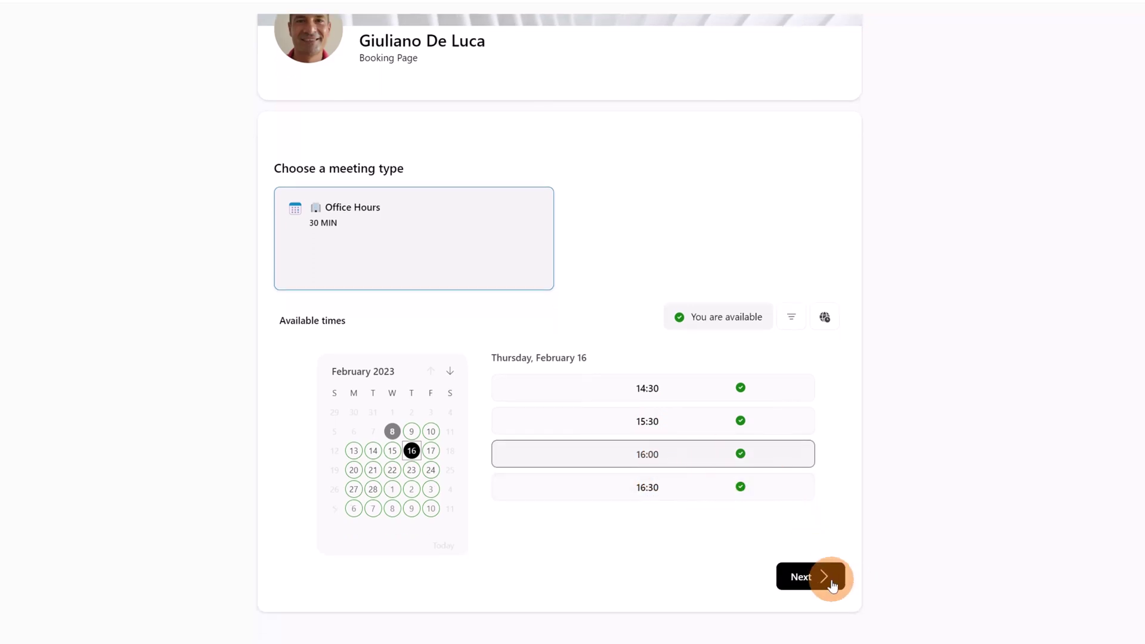
click(827, 319)
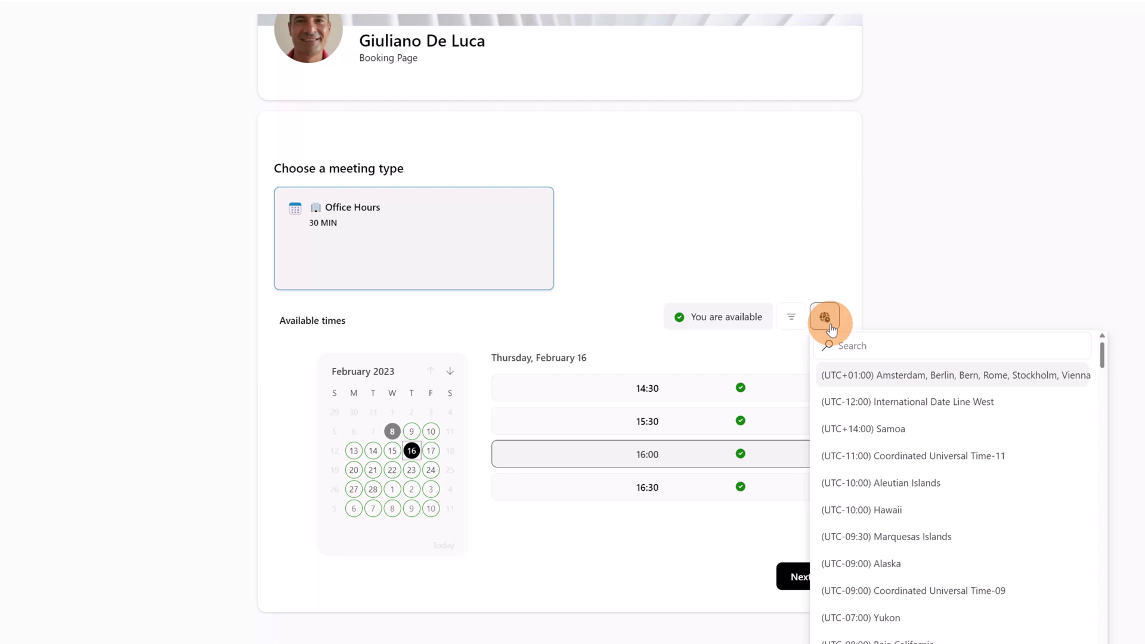
click(962, 564)
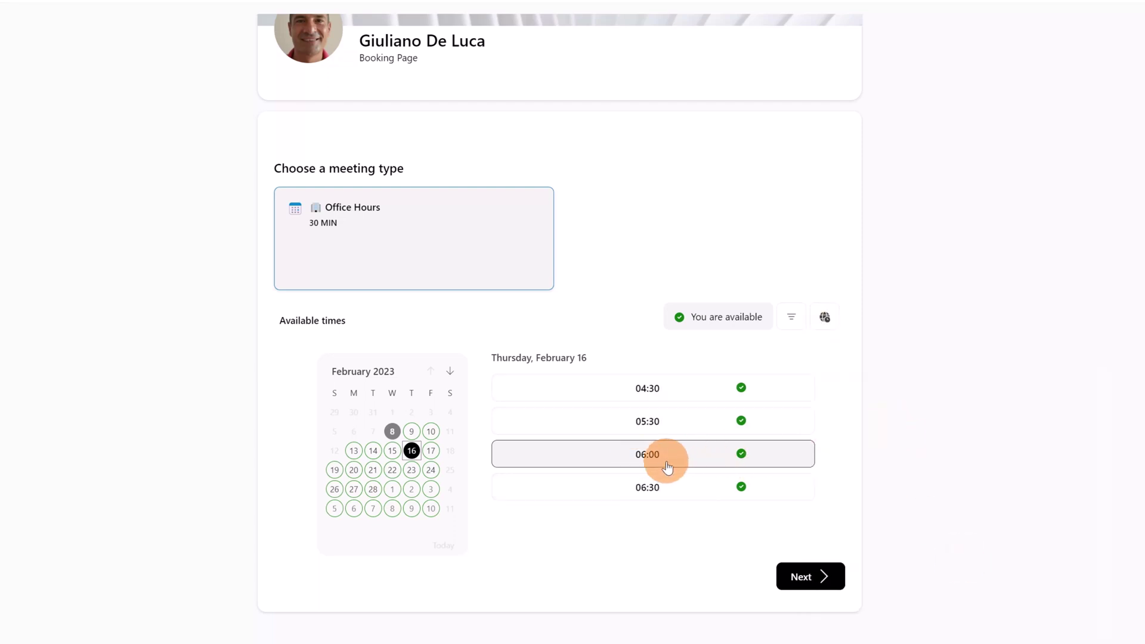
click(823, 317)
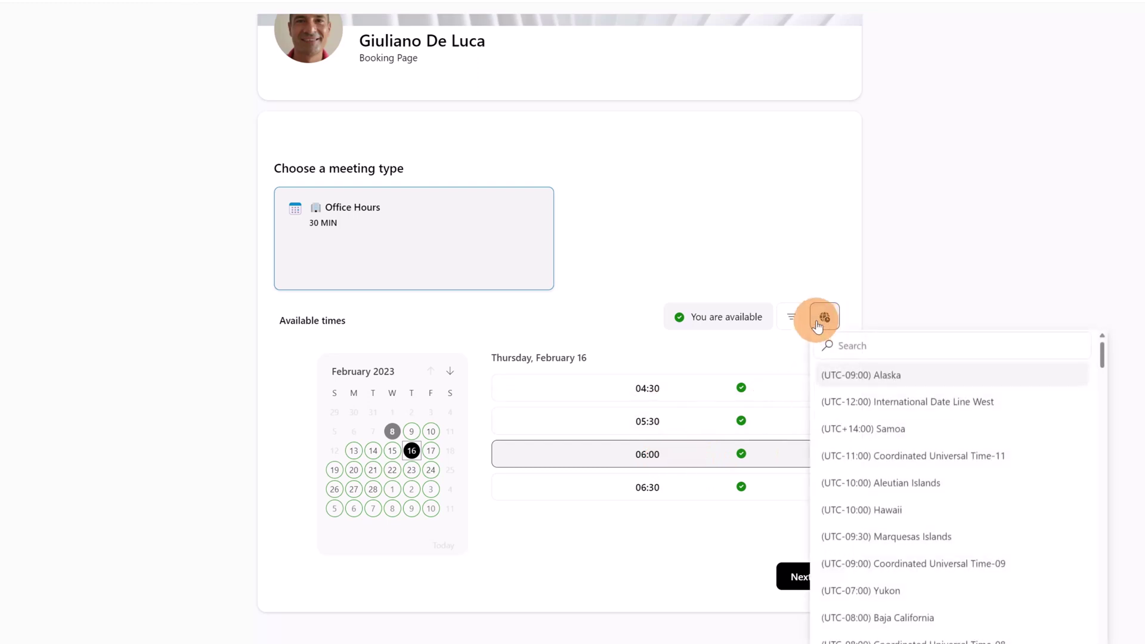
text(rome)
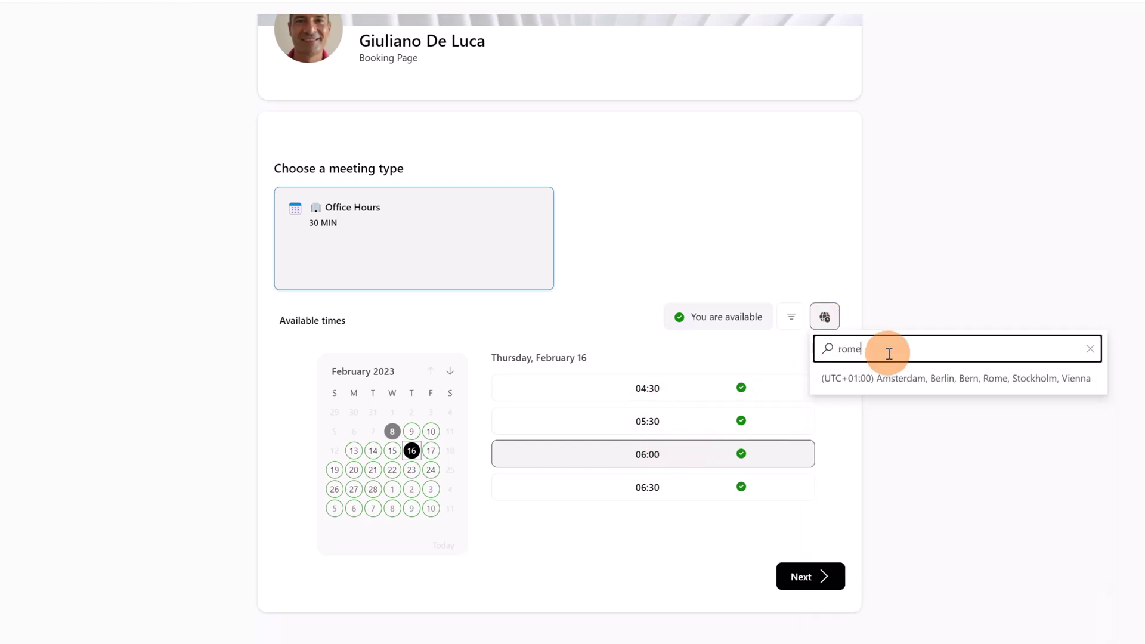
click(903, 376)
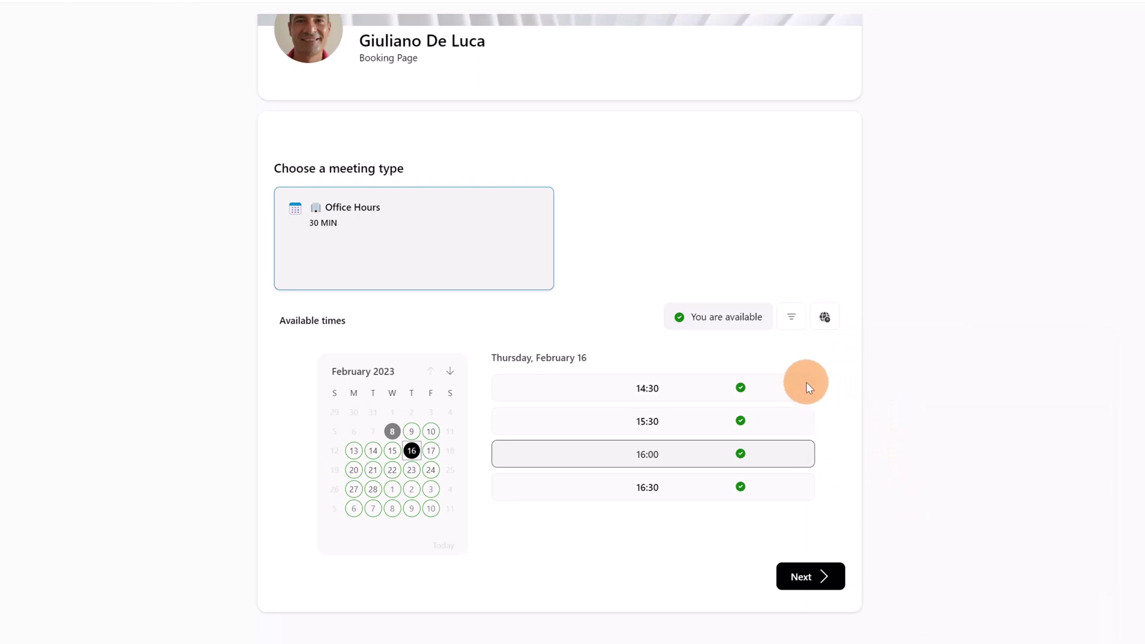
Step: Book the 16:00 slot with the note 'Please let's discuss urgently about the project x'
click(791, 325)
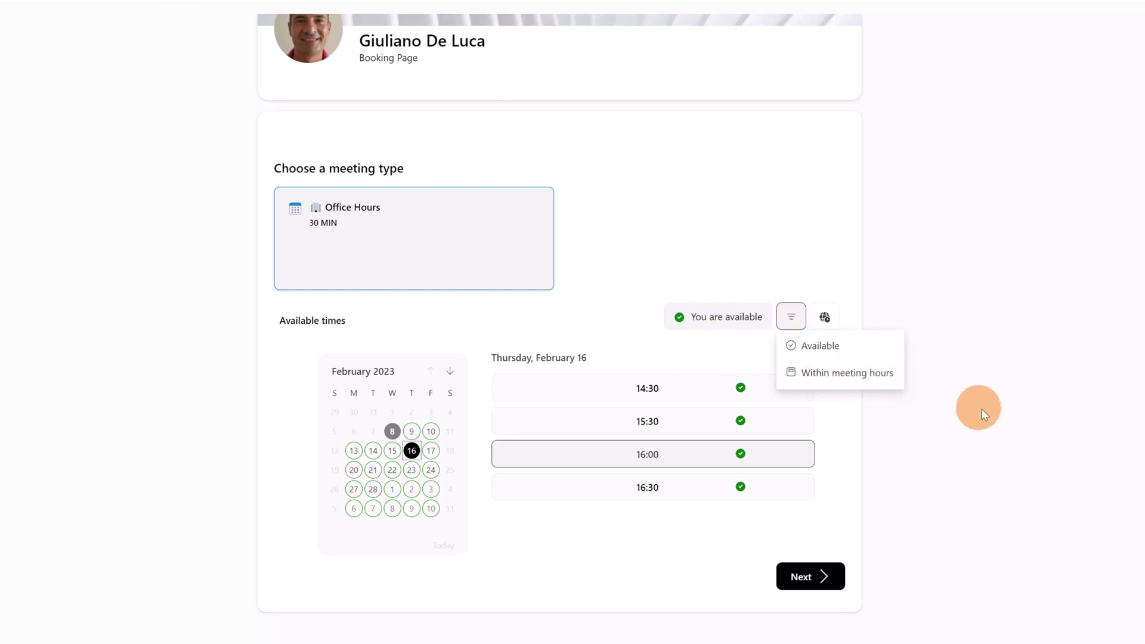
click(984, 415)
click(810, 577)
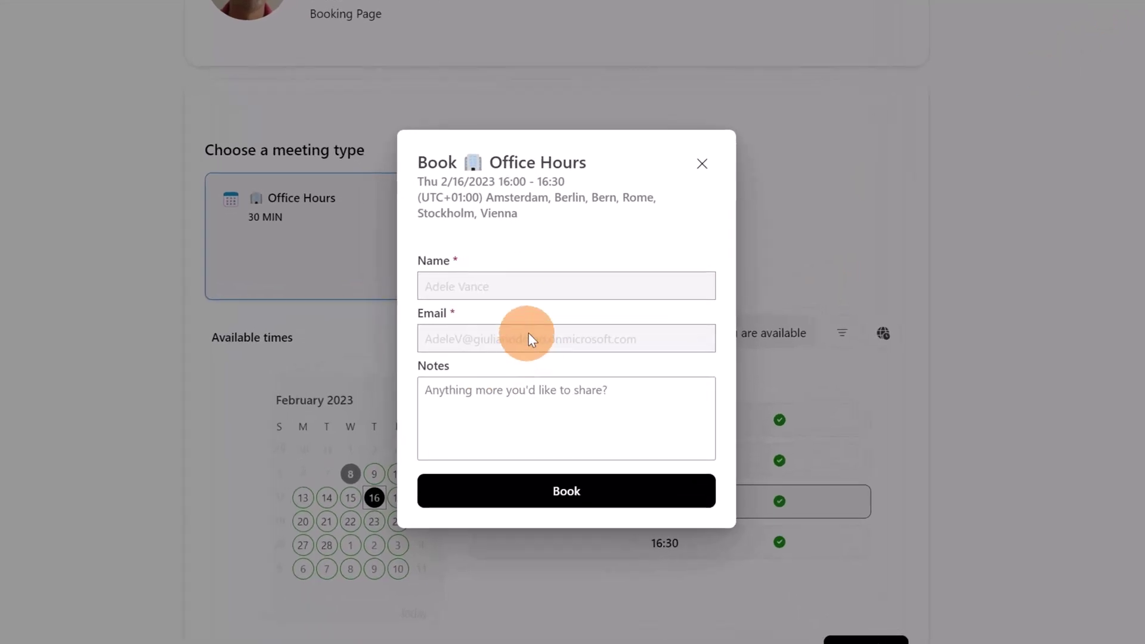
click(561, 410)
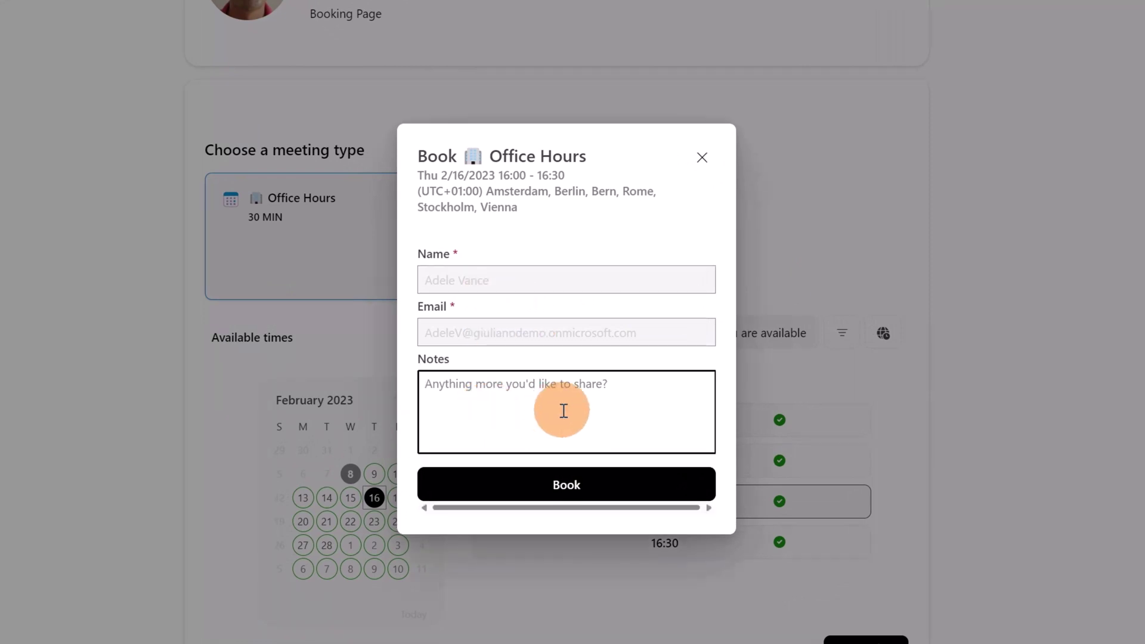
text(Please let's discuss urgently about the project x)
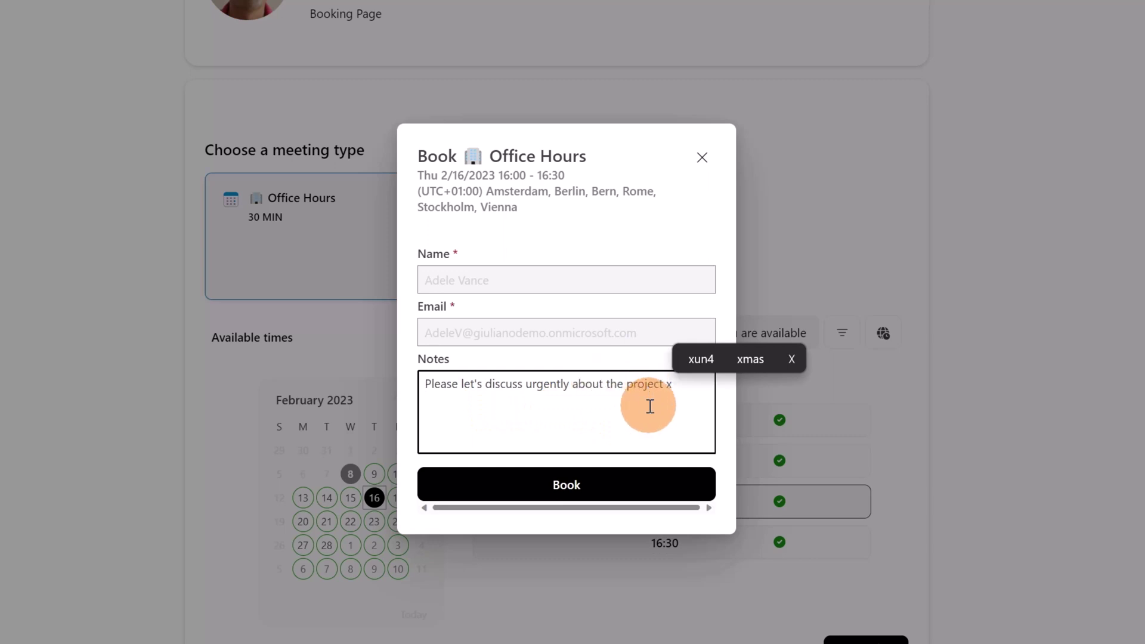
click(586, 476)
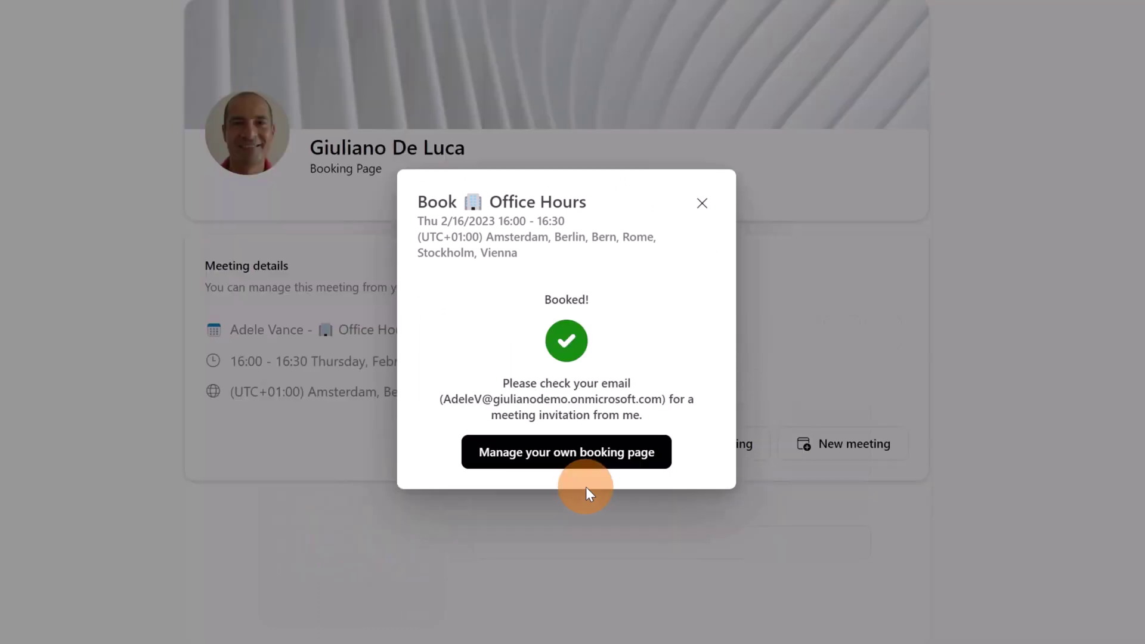
click(708, 201)
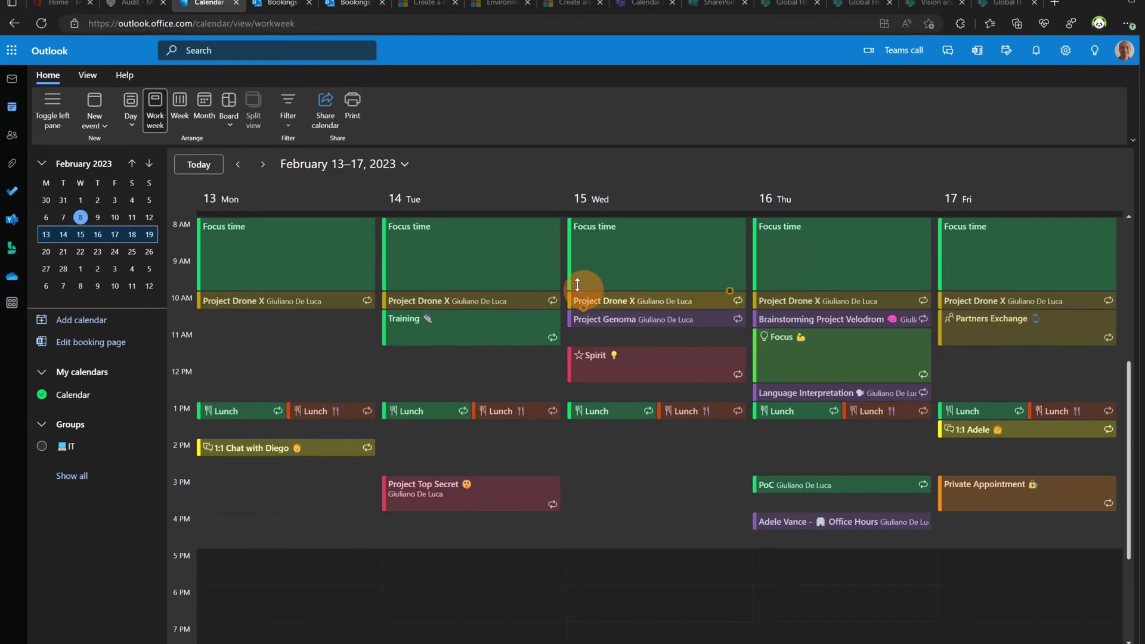
Step: Open the new Office Hours booking email in the inbox to check the booked date and time
click(84, 228)
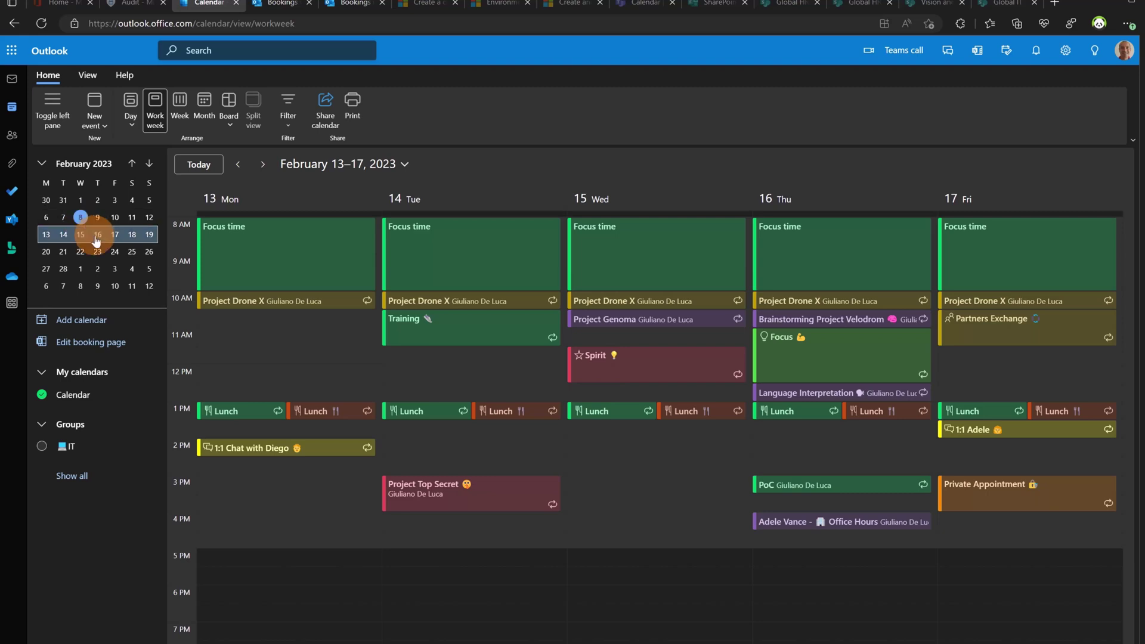
click(97, 218)
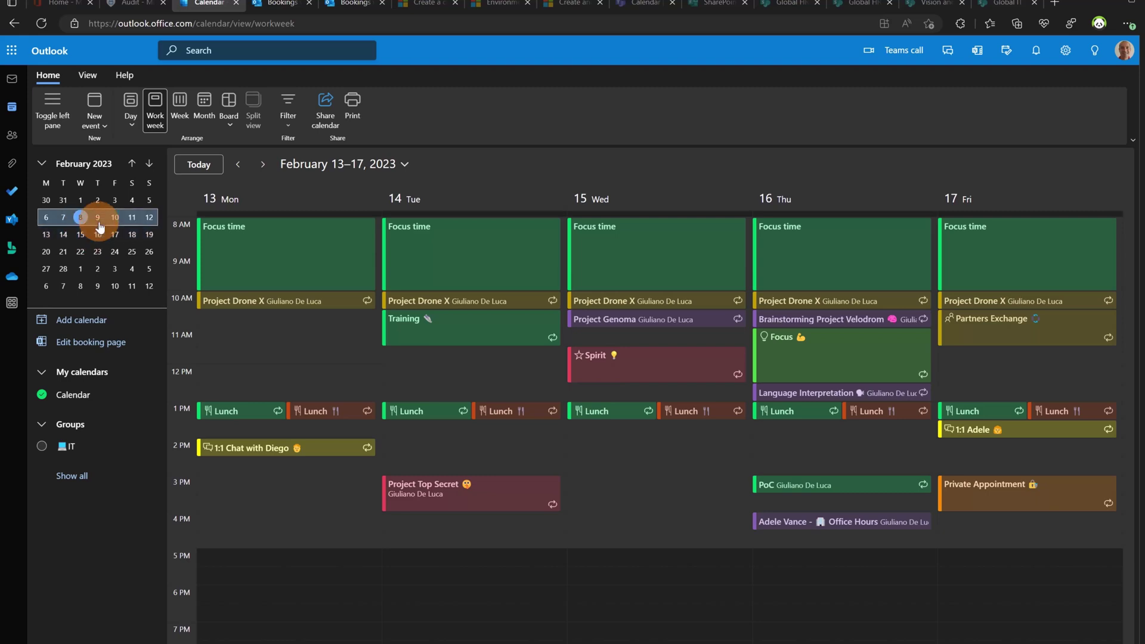
click(26, 87)
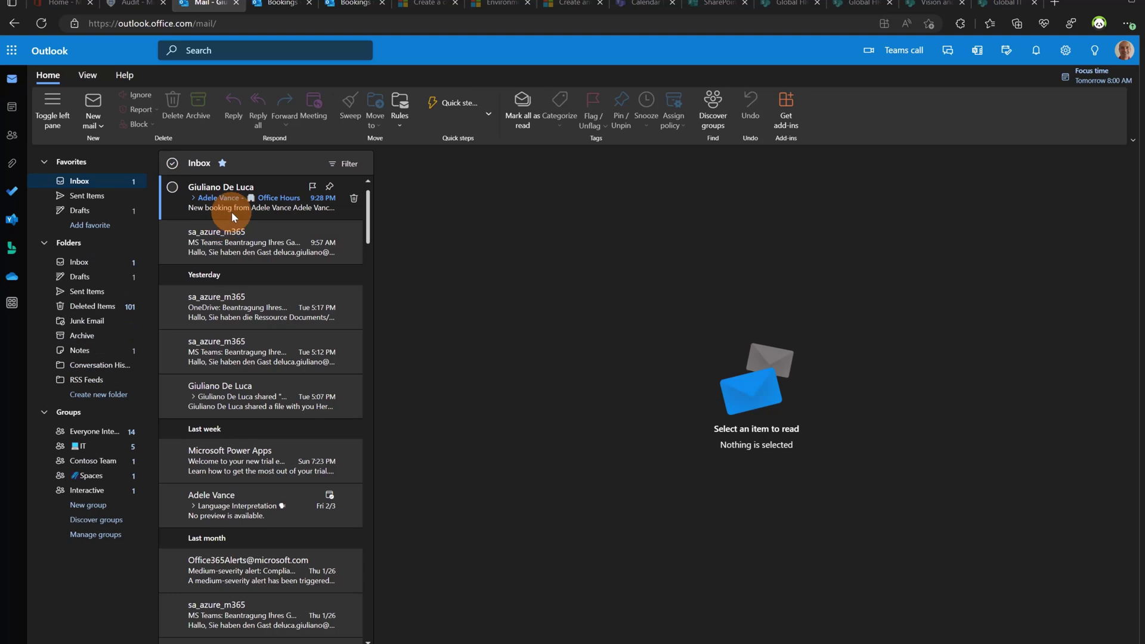
click(231, 212)
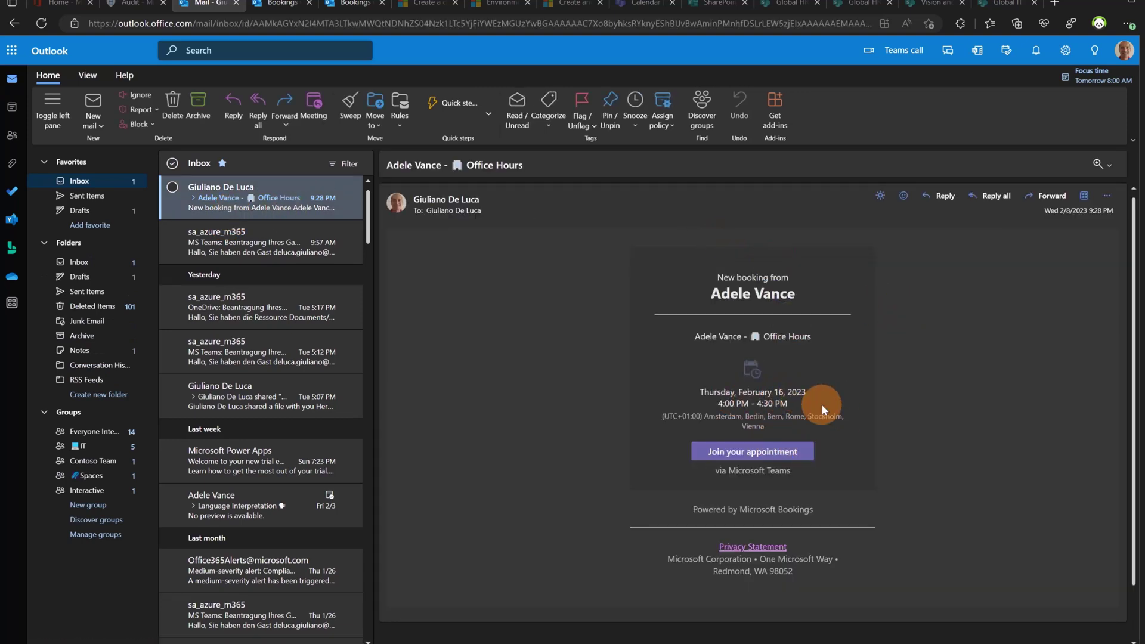
drag(821, 403, 699, 377)
click(889, 427)
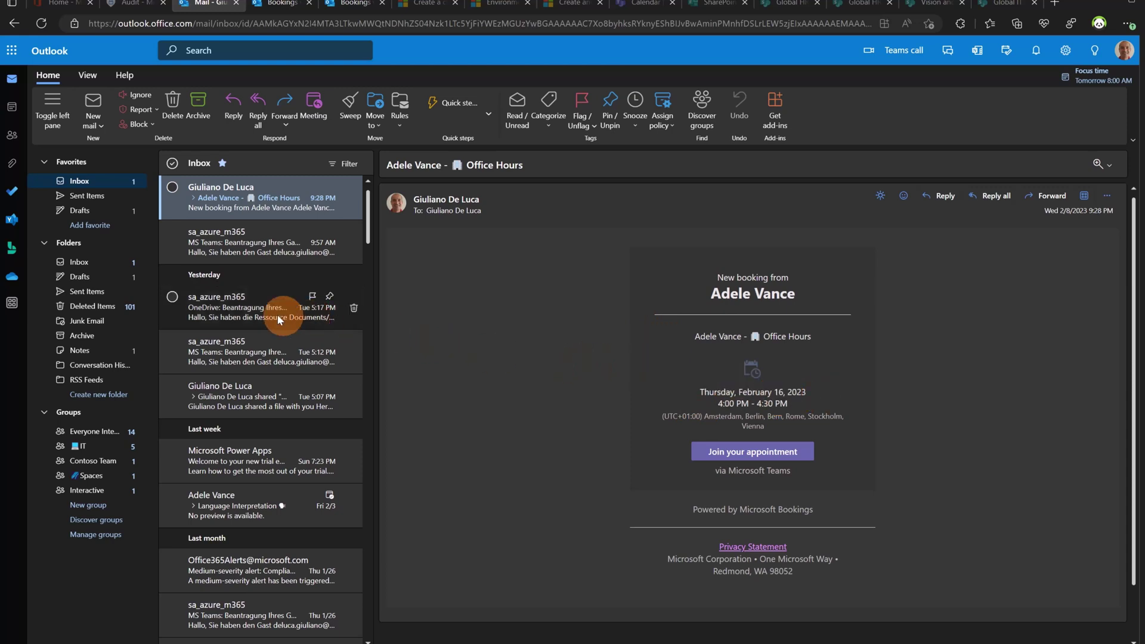
Step: Return to the calendar's February 13–17 week and select Thursday's booked Office Hours event
click(9, 109)
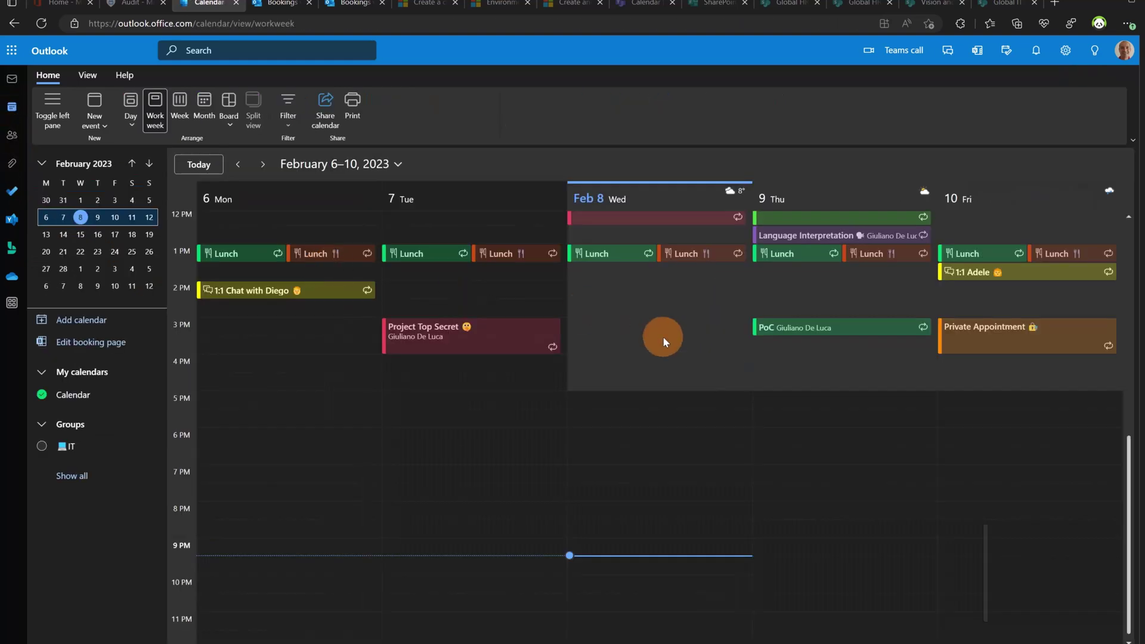
click(98, 238)
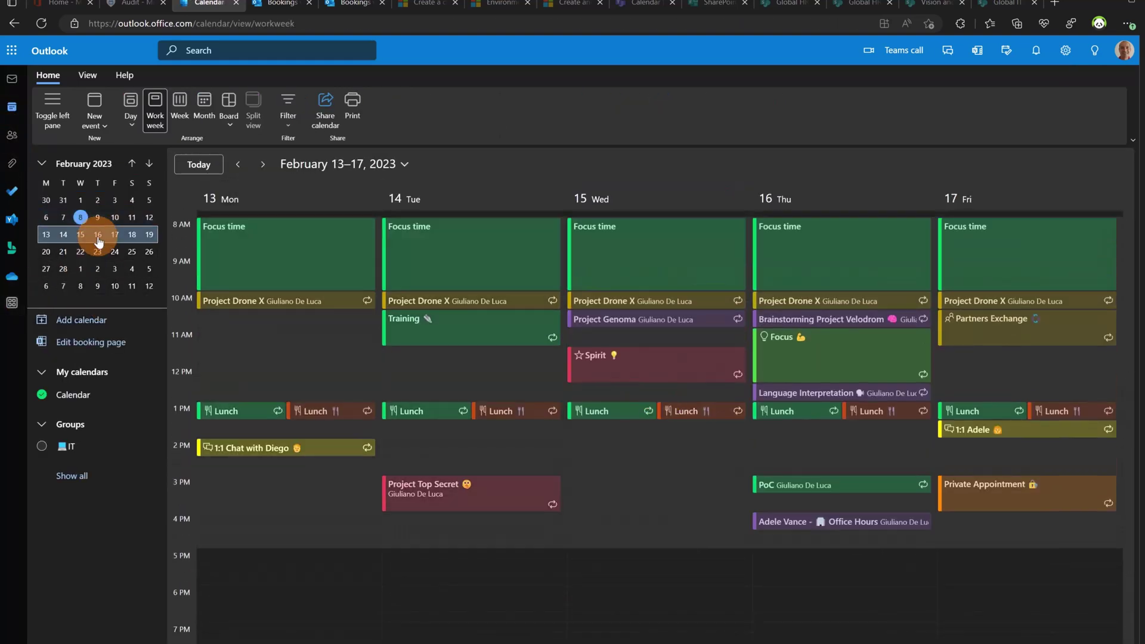
click(465, 328)
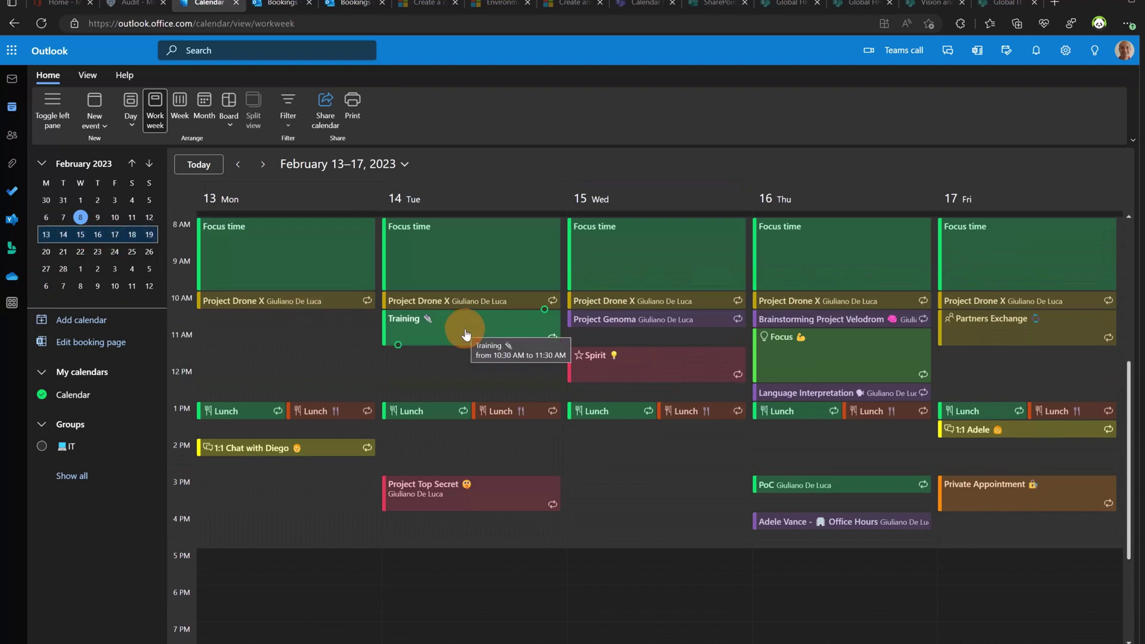
click(802, 520)
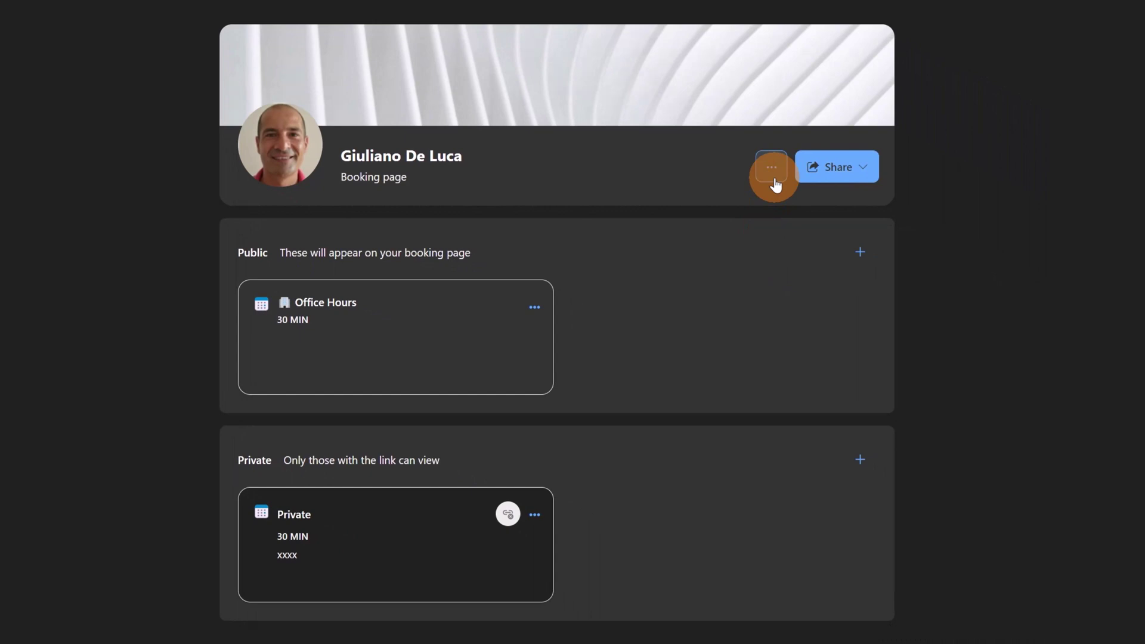
Step: Copy the Office Hours meeting type's link from its … menu, then go to the InPrivate window
click(535, 306)
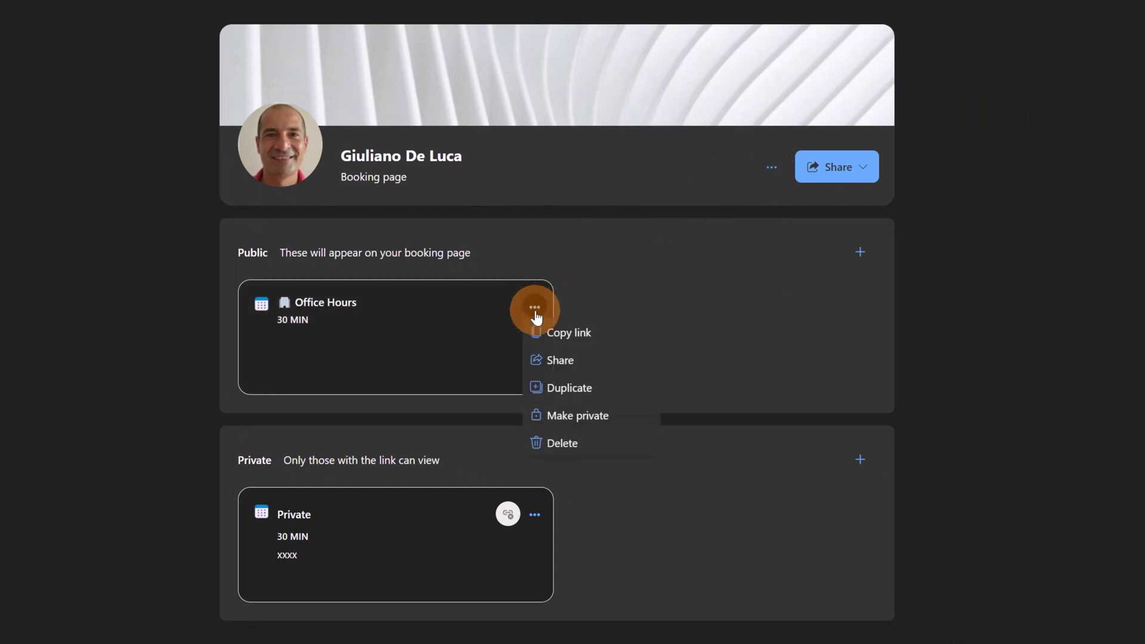
click(567, 335)
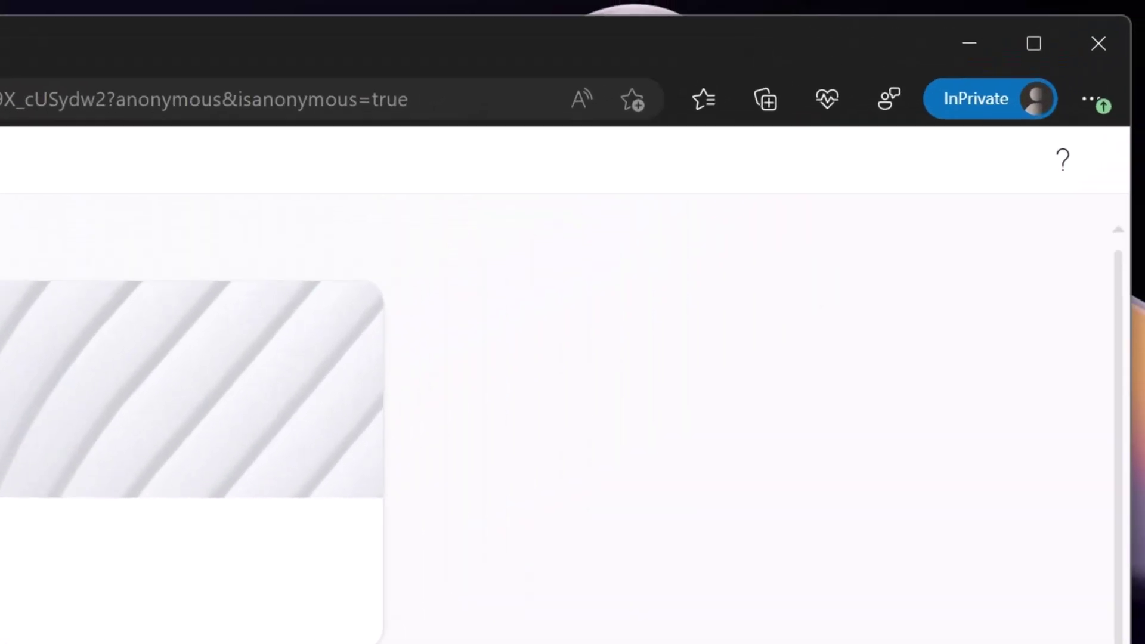
click(685, 608)
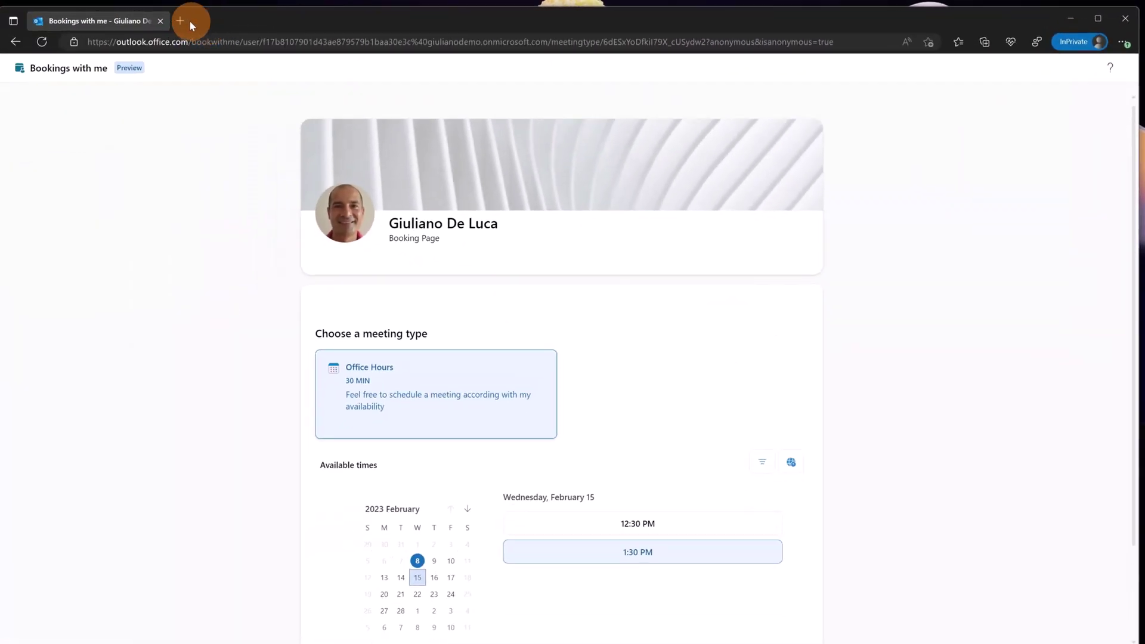
Step: Load the copied booking link in a new private tab and continue as a guest
click(189, 21)
key(ctrl+v)
key(Return)
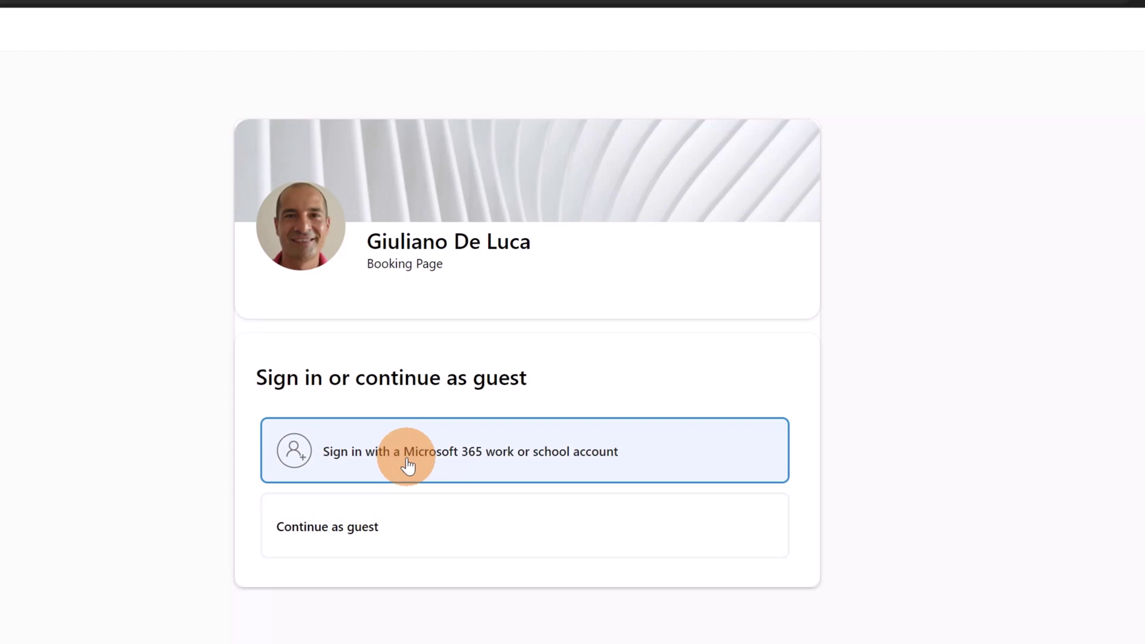
click(315, 552)
Step: Choose Tuesday, February 14 at 2:30 PM and begin entering the guest's name
scroll(556, 439, down, 3)
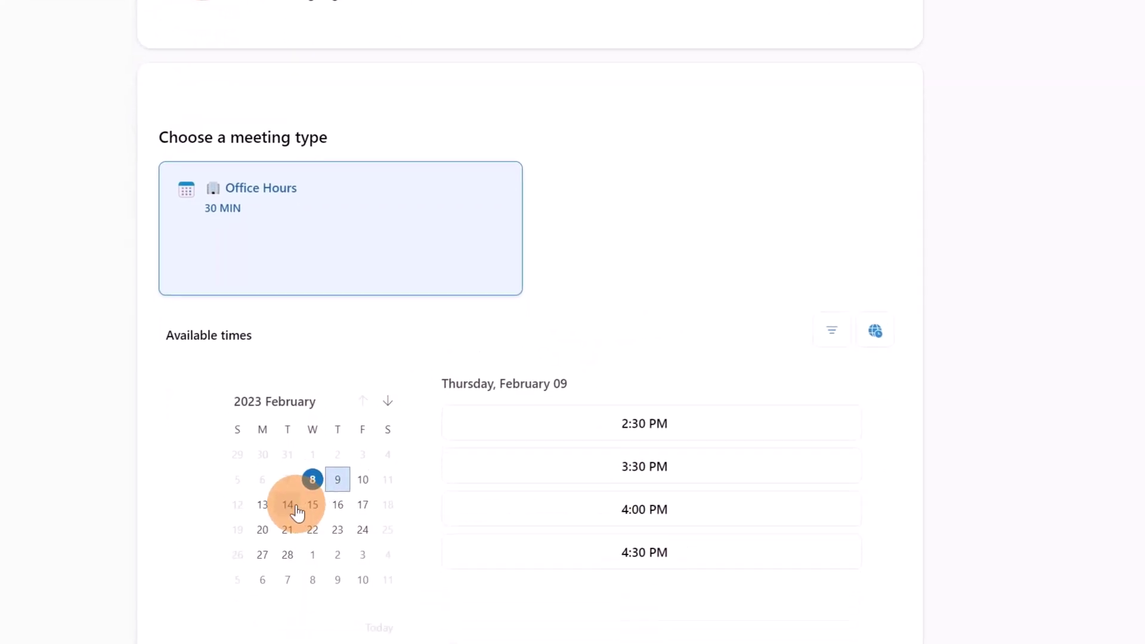
click(298, 499)
scroll(668, 515, down, 1)
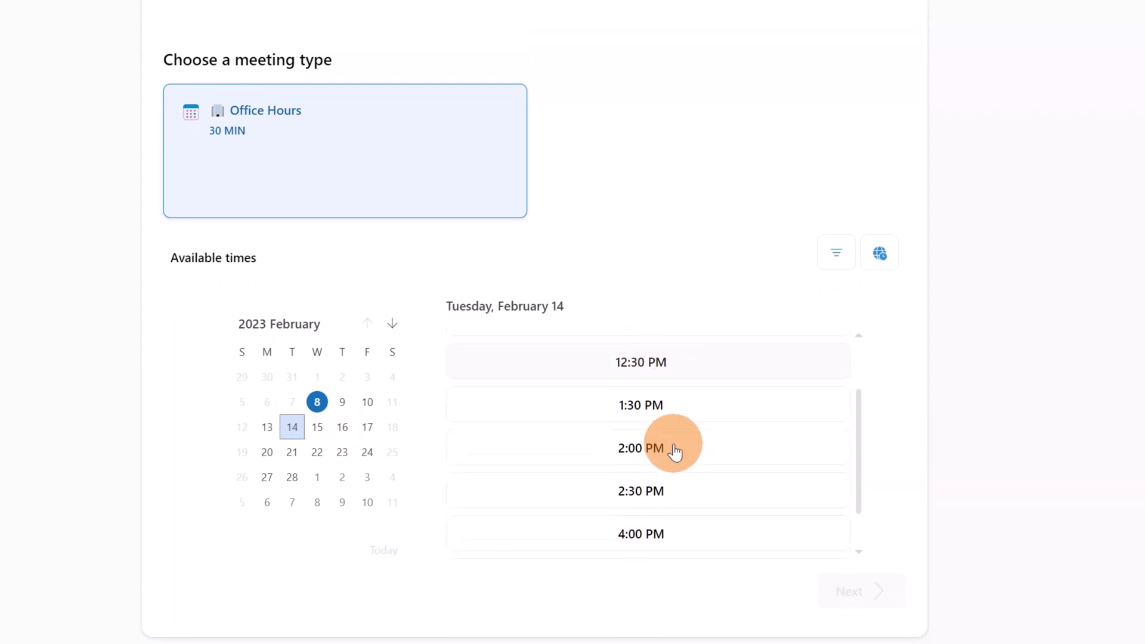
scroll(668, 448, down, 1)
click(645, 458)
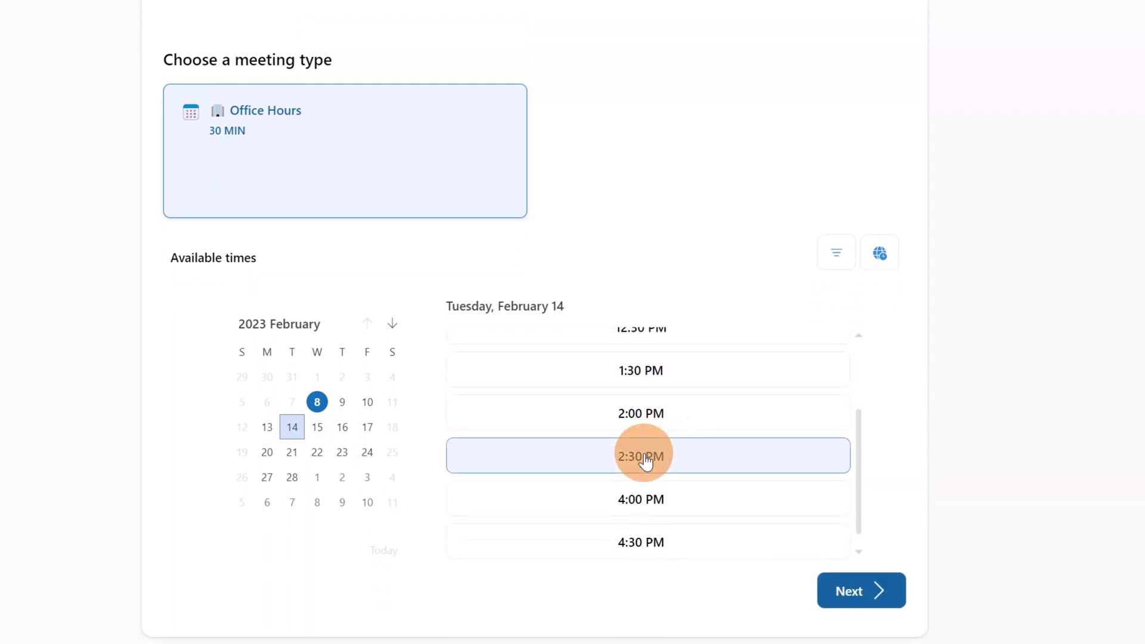
click(861, 594)
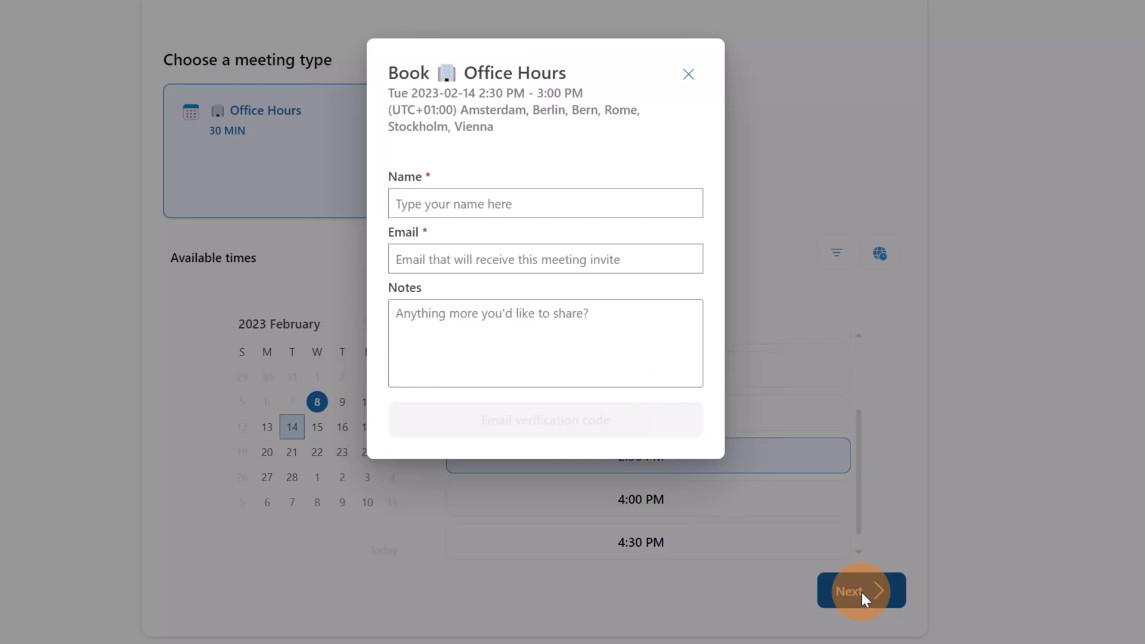
click(554, 202)
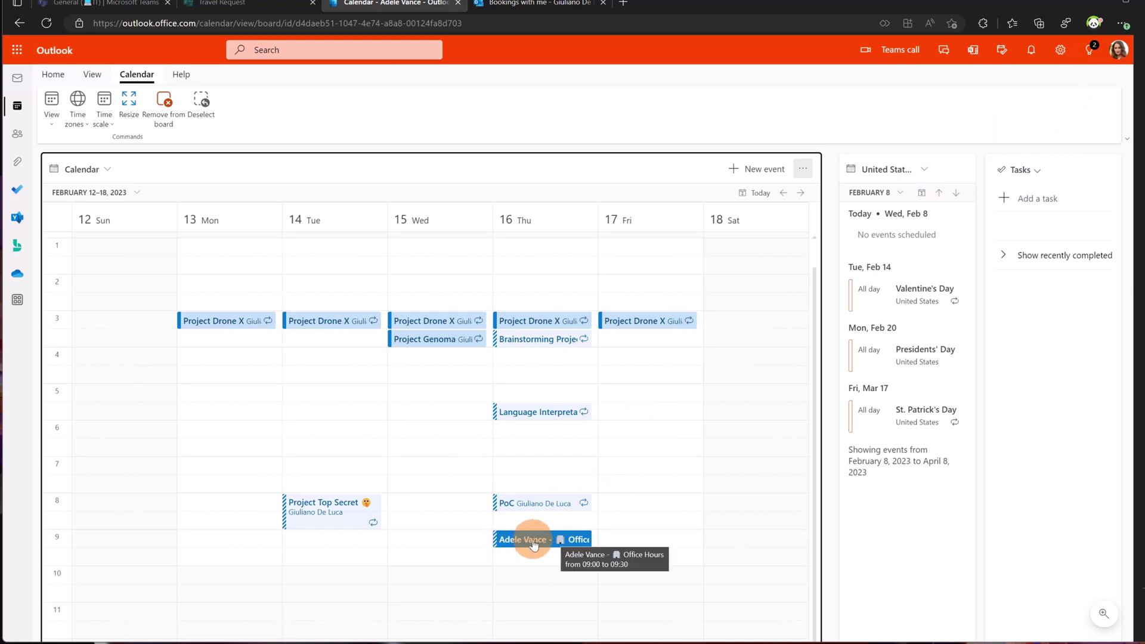
Step: Open Thursday's Office Hours event in full and follow its Manage meeting link
right_click(534, 543)
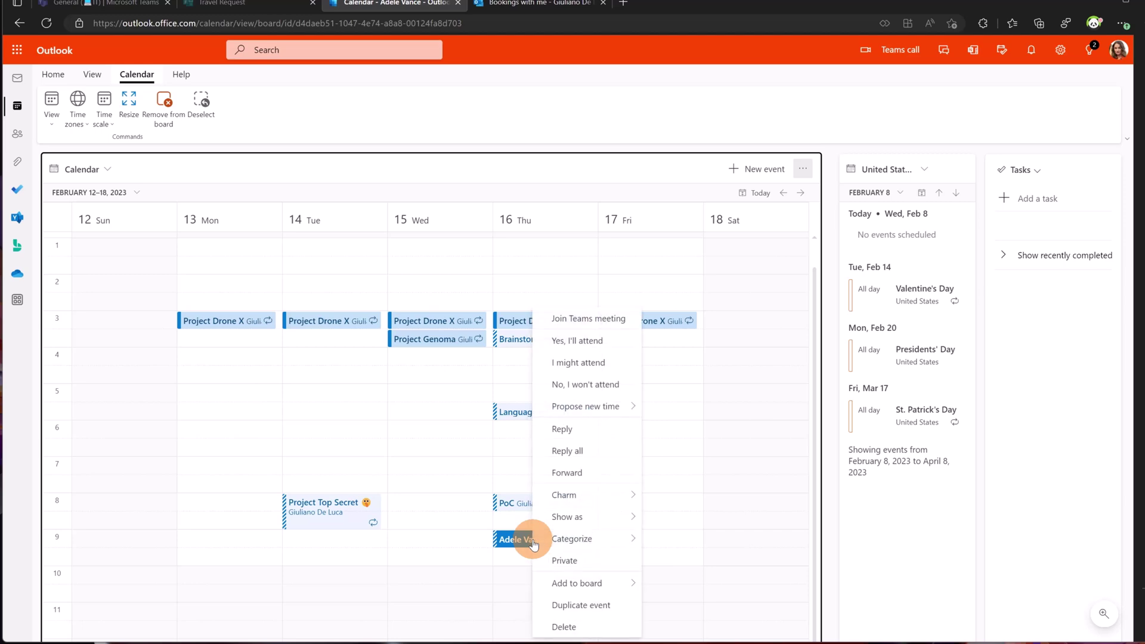
click(520, 541)
double_click(520, 541)
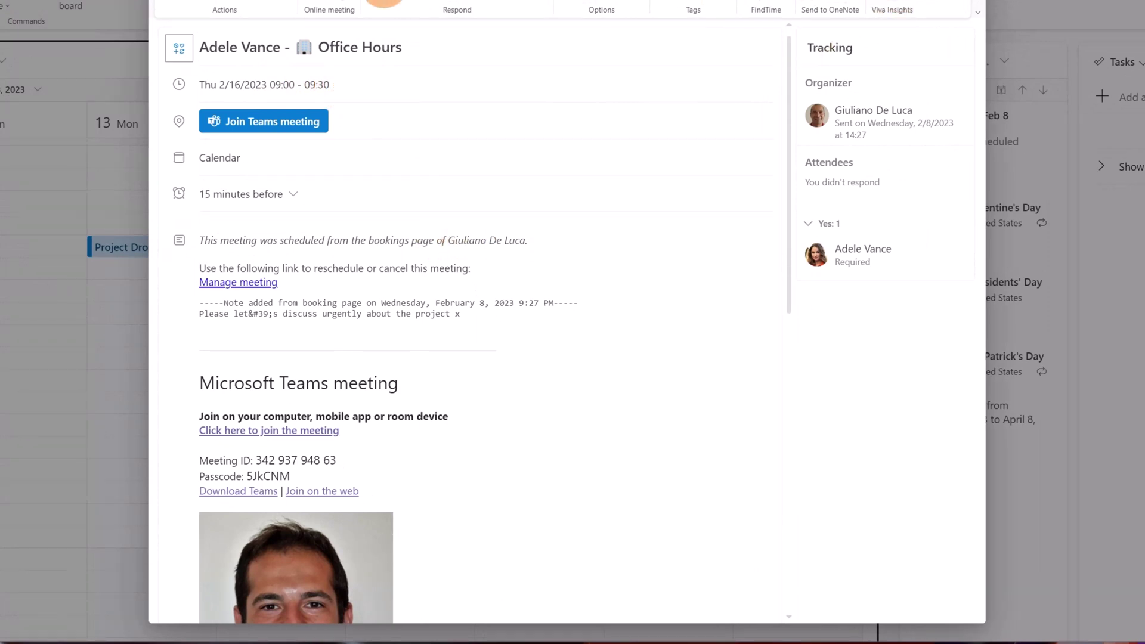
click(280, 282)
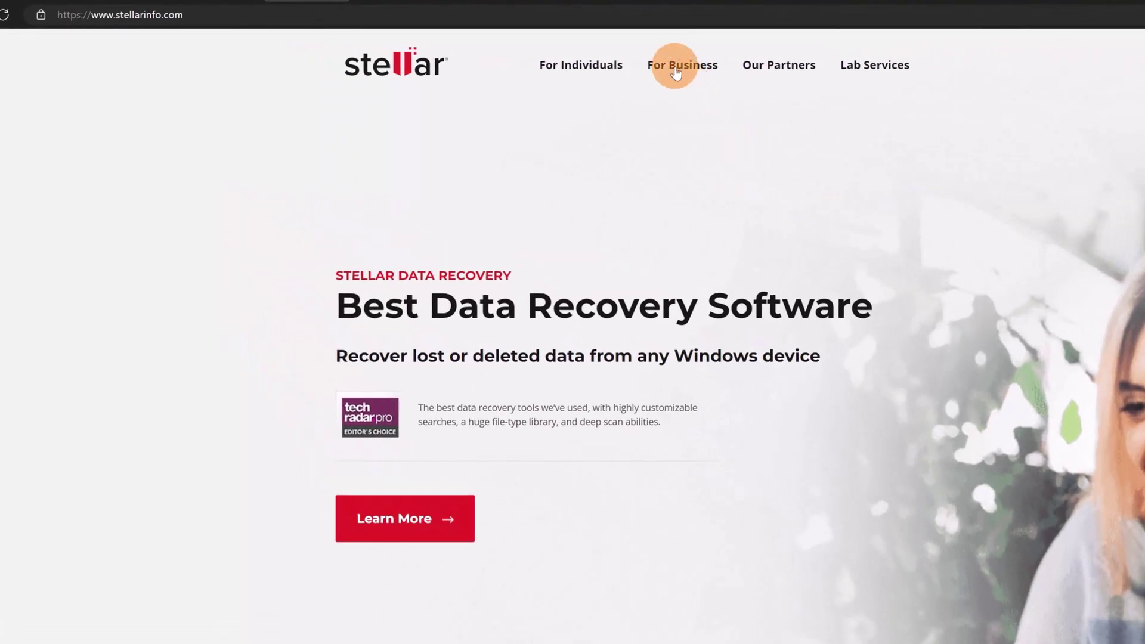
Step: Choose EDB to PST under Email Converter in the For Business menu
click(676, 72)
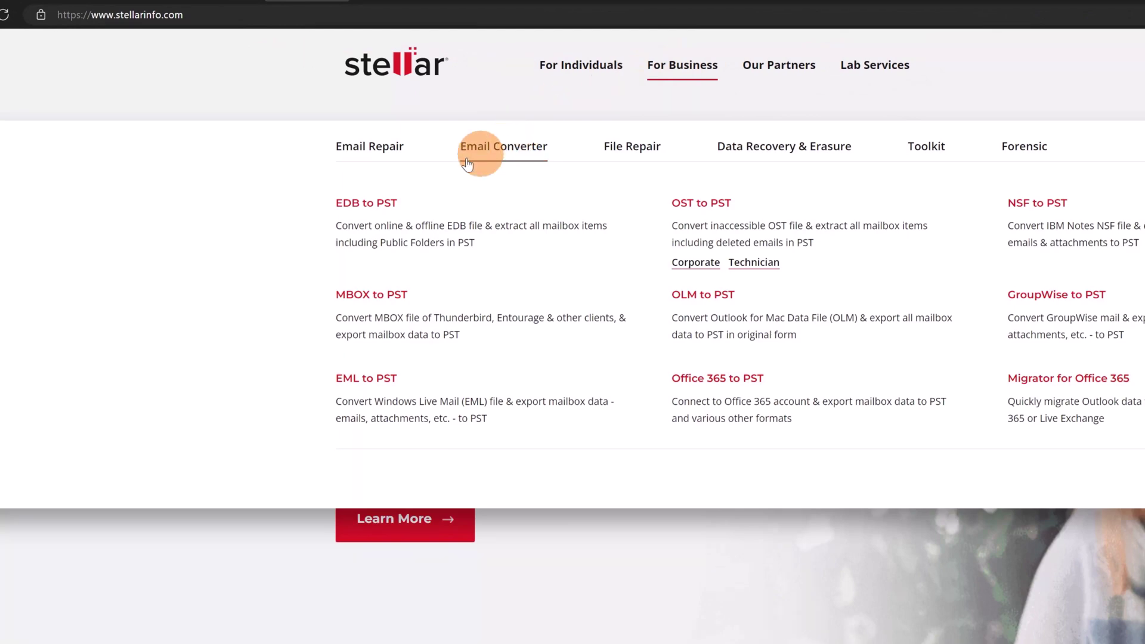
click(352, 221)
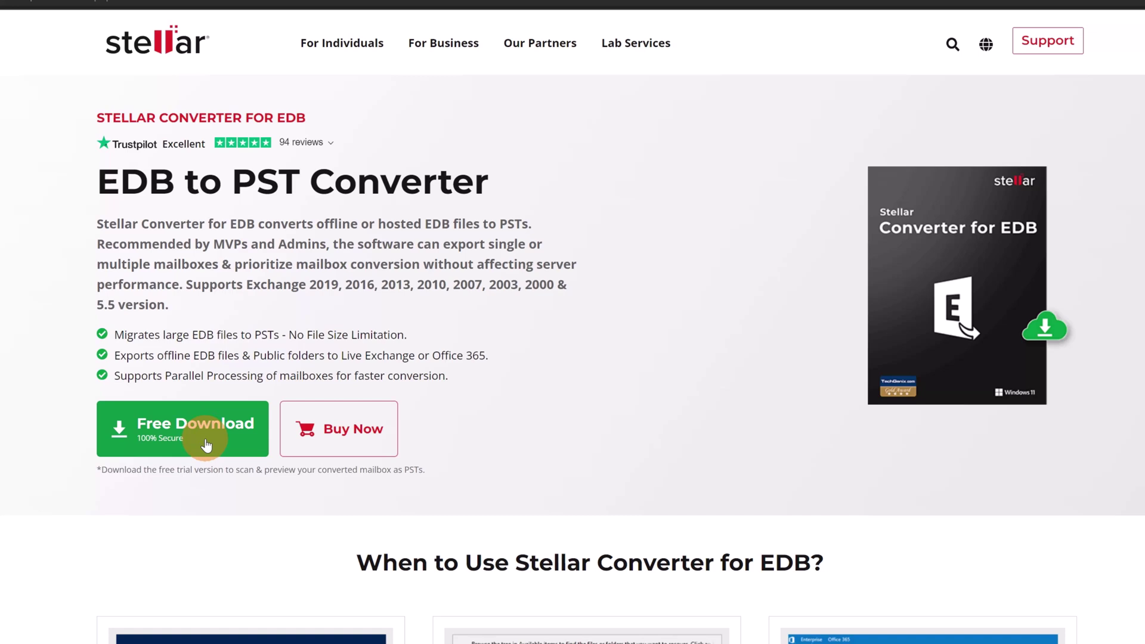
Step: Scroll the EDB to PST Converter page past When to Use, Features, Steps to Use and pricing cards to the Step 2 walkthrough
scroll(246, 461, down, 7)
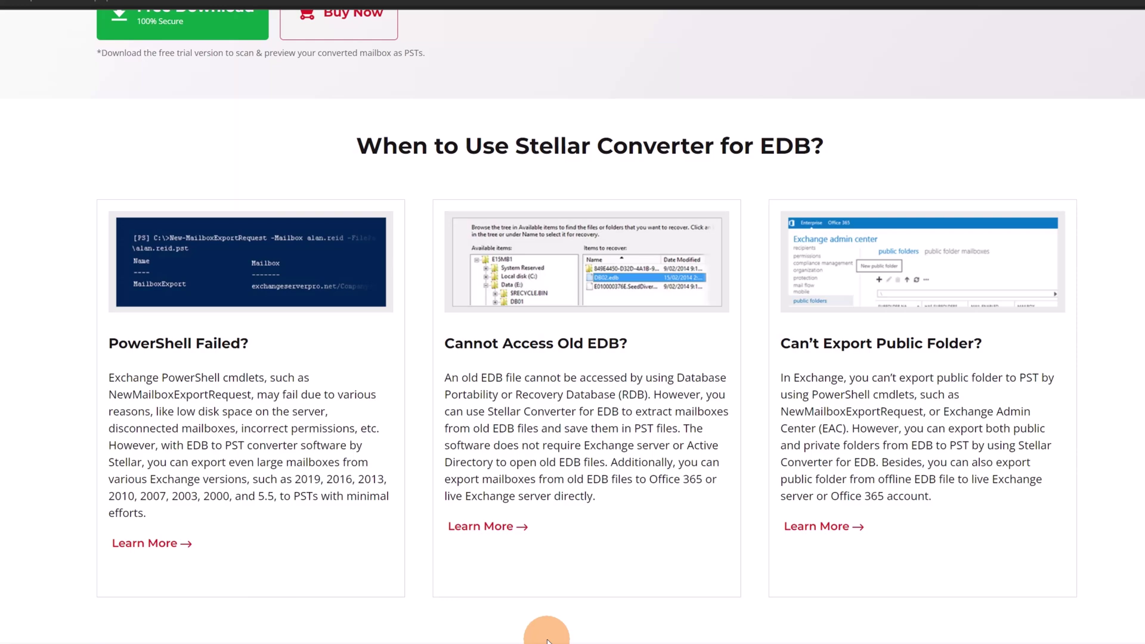
scroll(547, 641, down, 15)
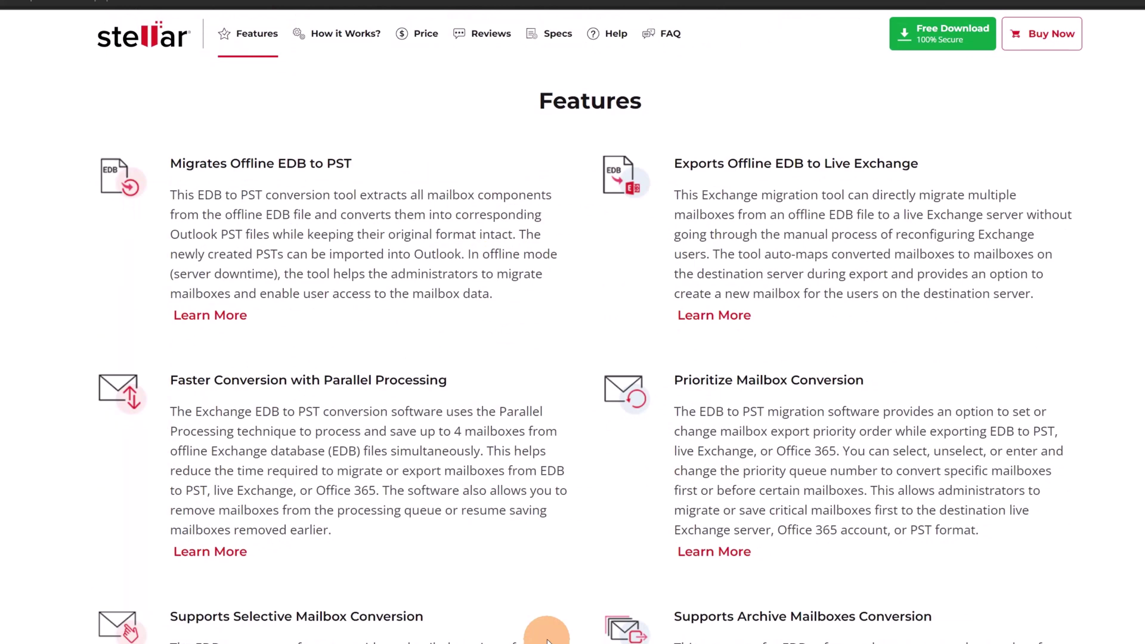
scroll(547, 641, down, 15)
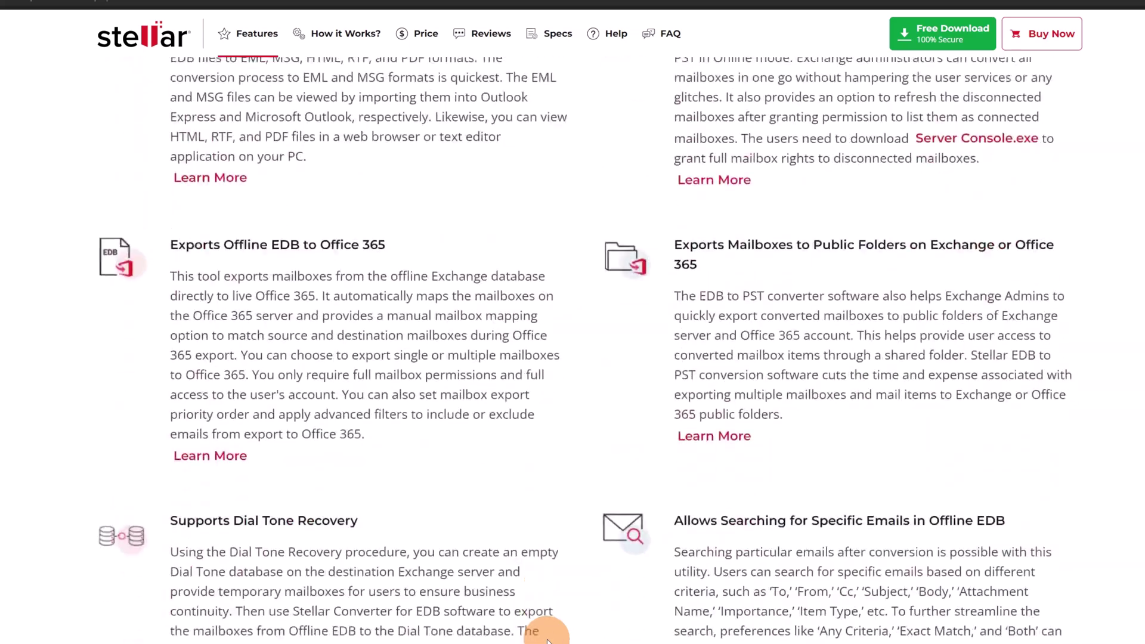
scroll(547, 642, down, 16)
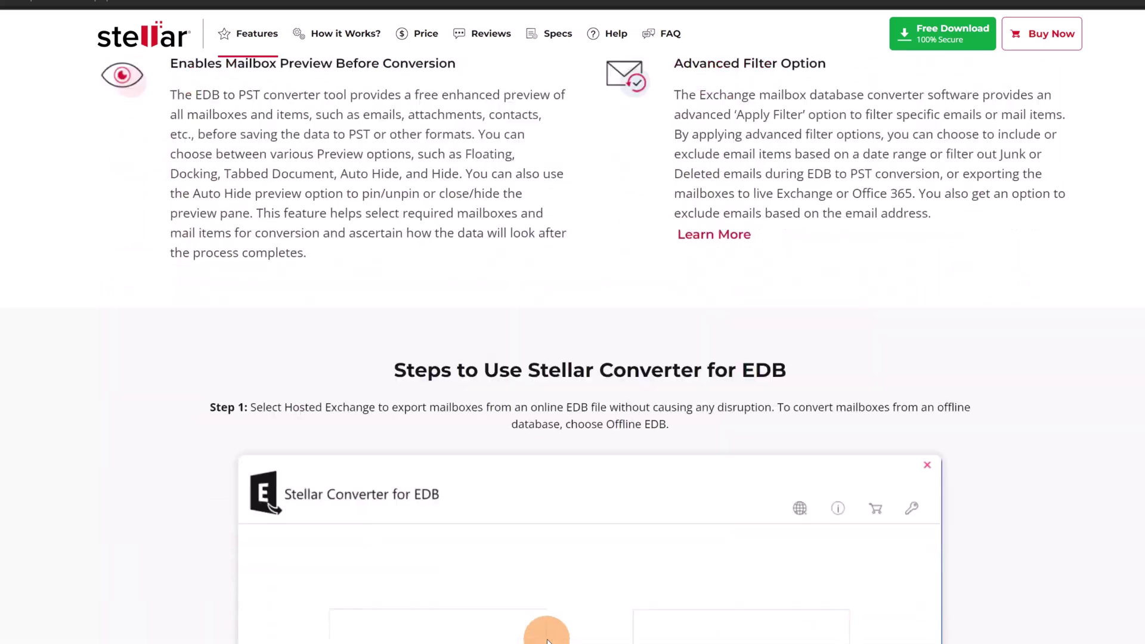
scroll(547, 641, down, 1)
scroll(547, 641, down, 3)
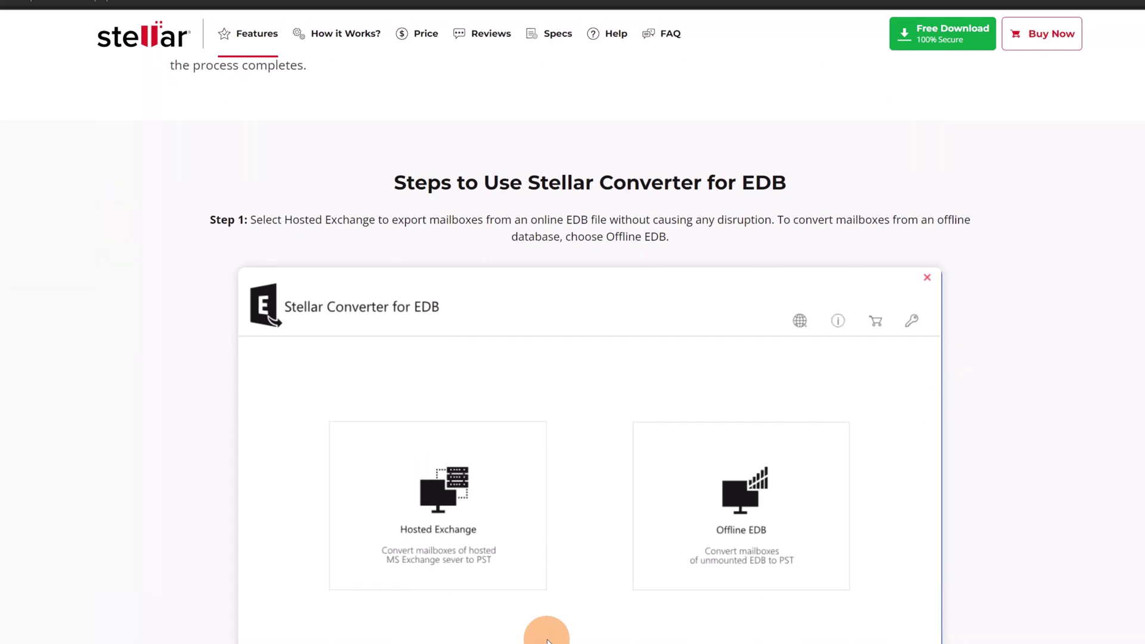
scroll(547, 642, down, 9)
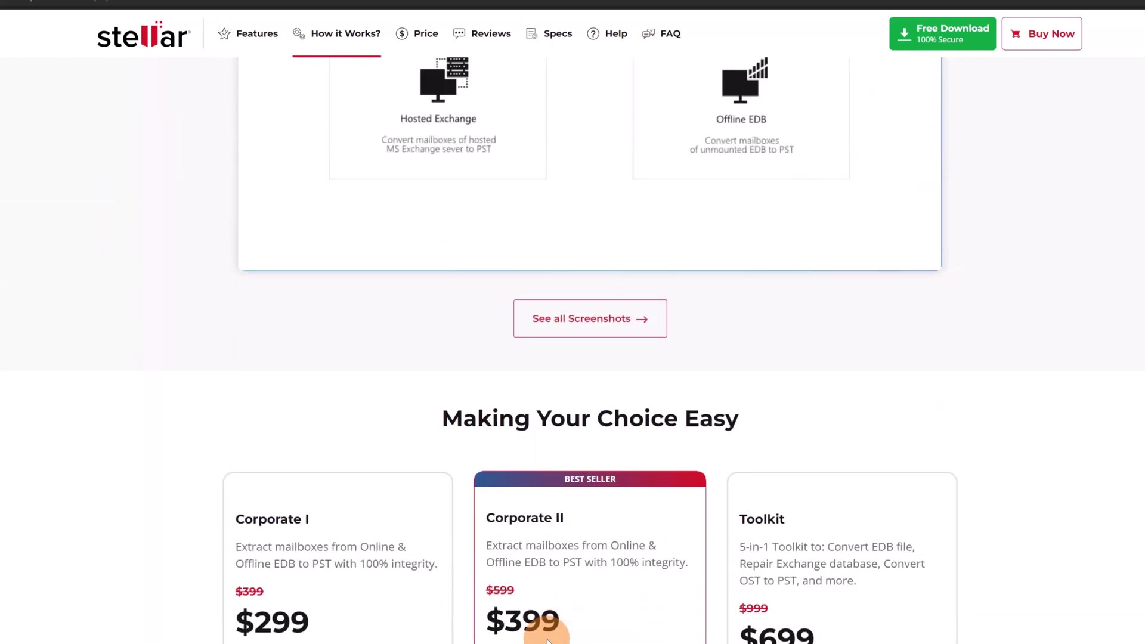
scroll(374, 426, down, 3)
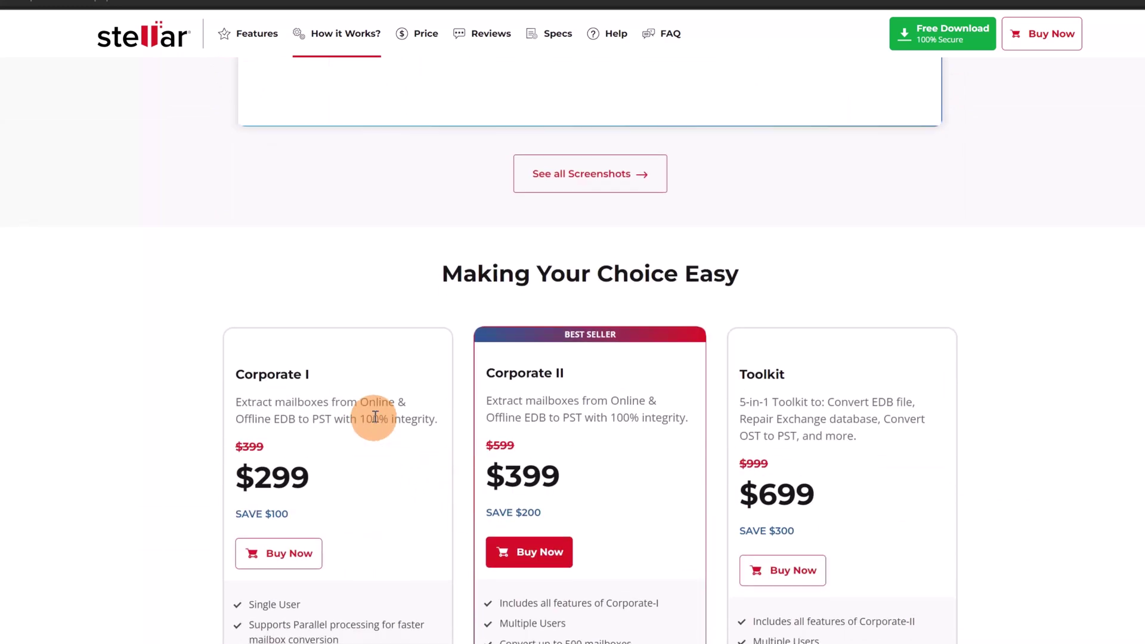
scroll(298, 287, down, 3)
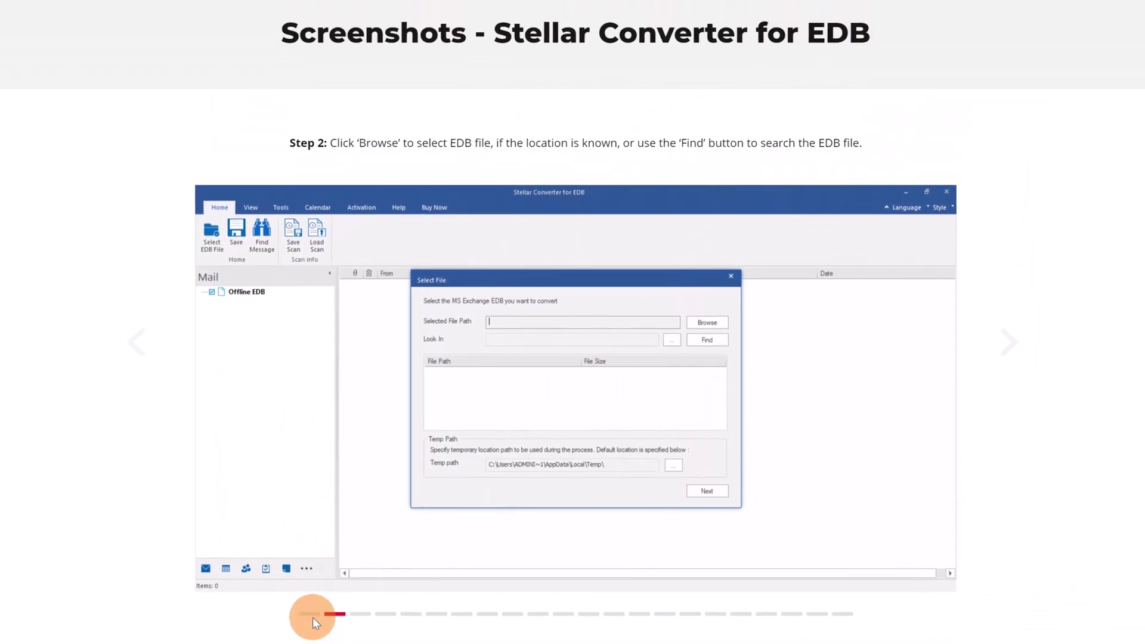
Step: Page the screenshot gallery from Step 1 through Steps 17, 20 and 21 to the final Step 22, Process Complete
click(317, 532)
click(310, 614)
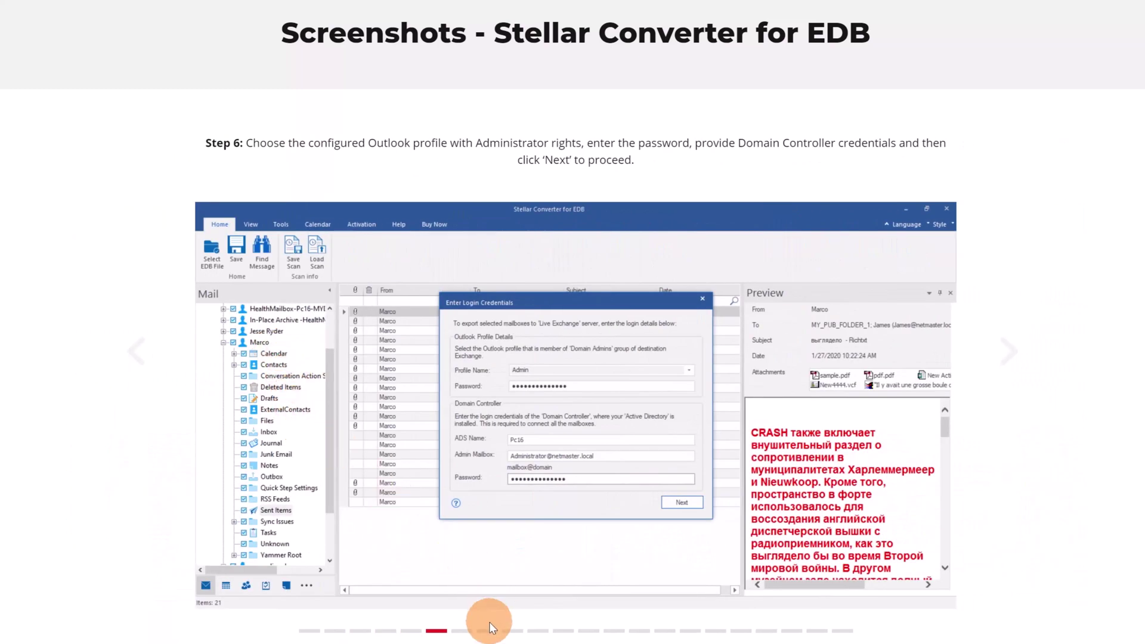
click(716, 632)
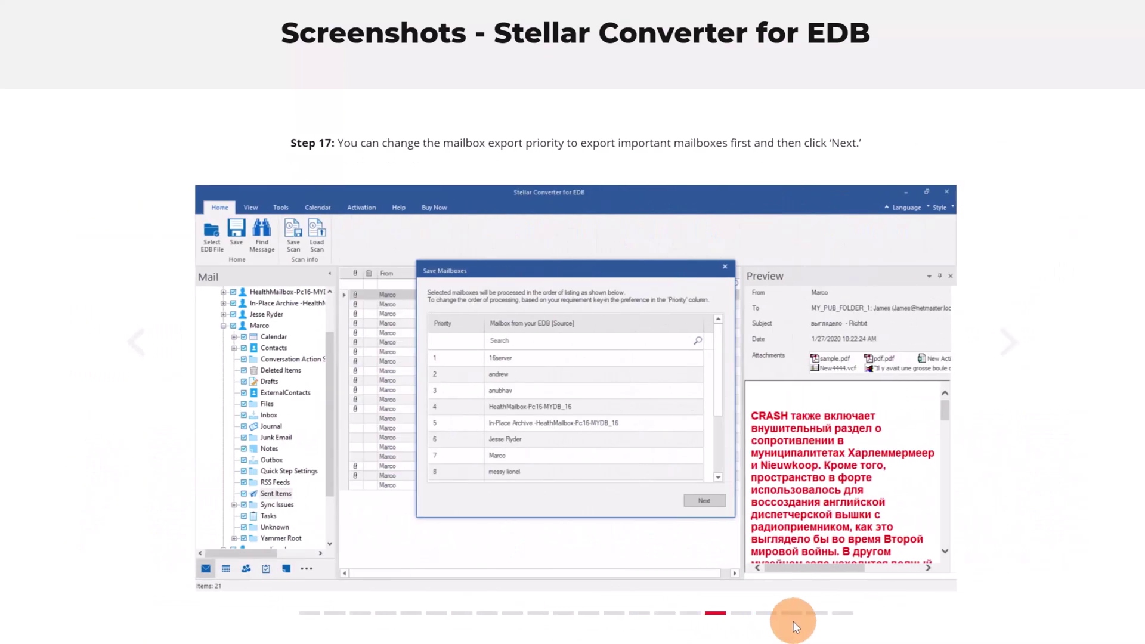
click(793, 618)
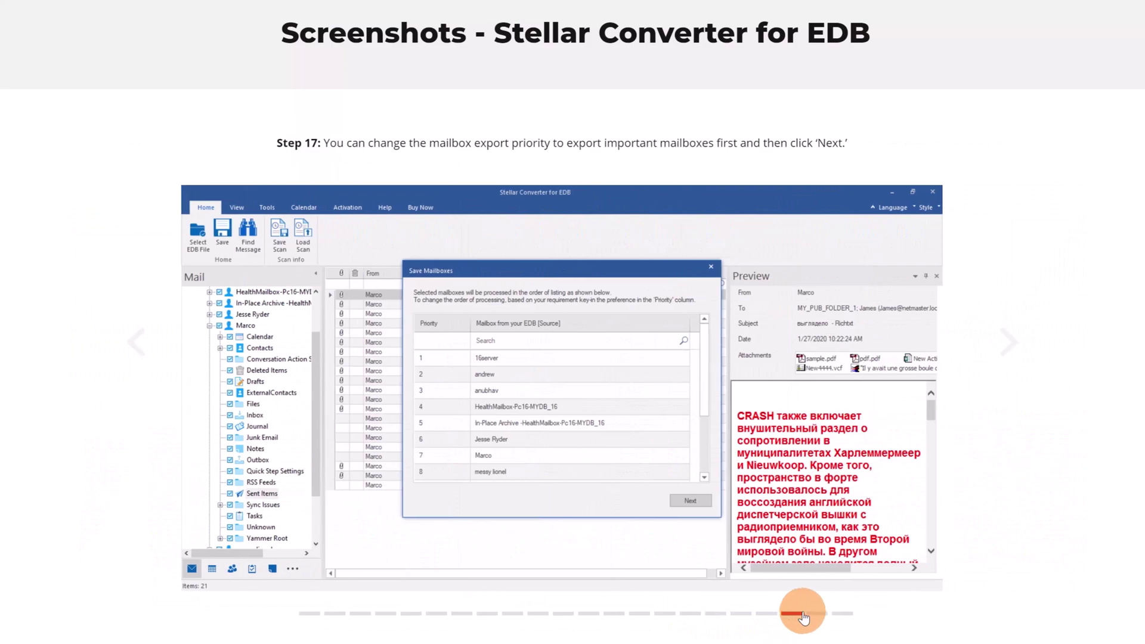
click(832, 623)
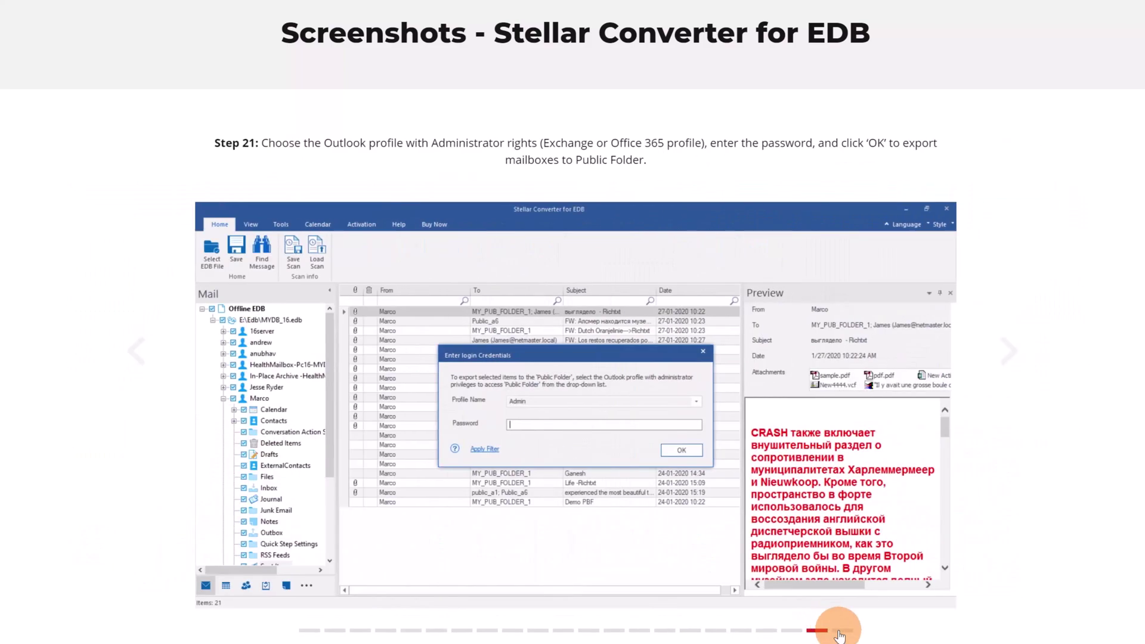
click(844, 627)
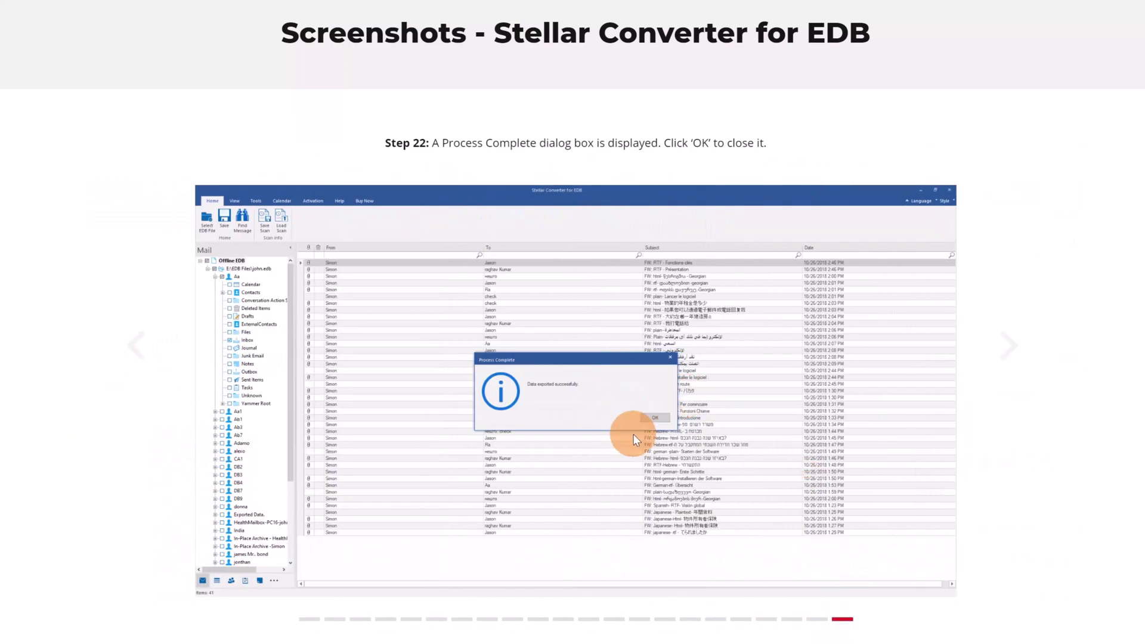